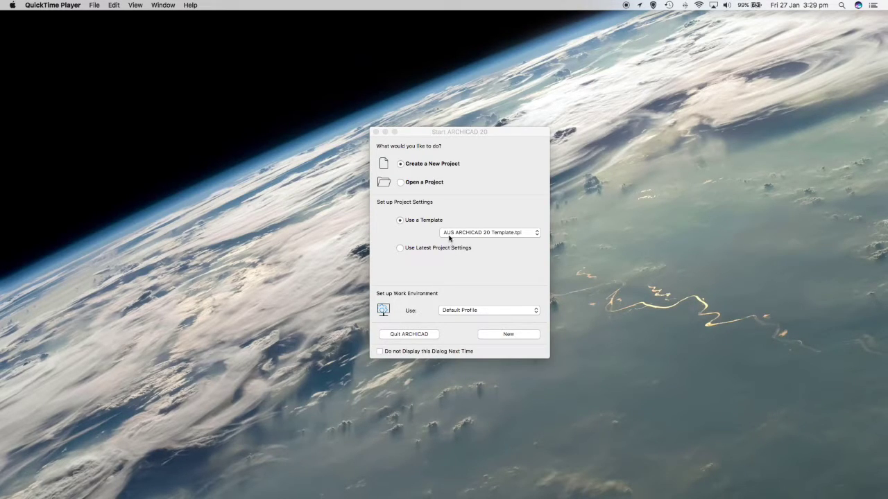
Create a new project from the AUS ARCHICAD 20 template using the Default Profile work environment
{"action": "left_click_drag", "start_coordinate": [445, 132], "coordinate": [454, 134]}
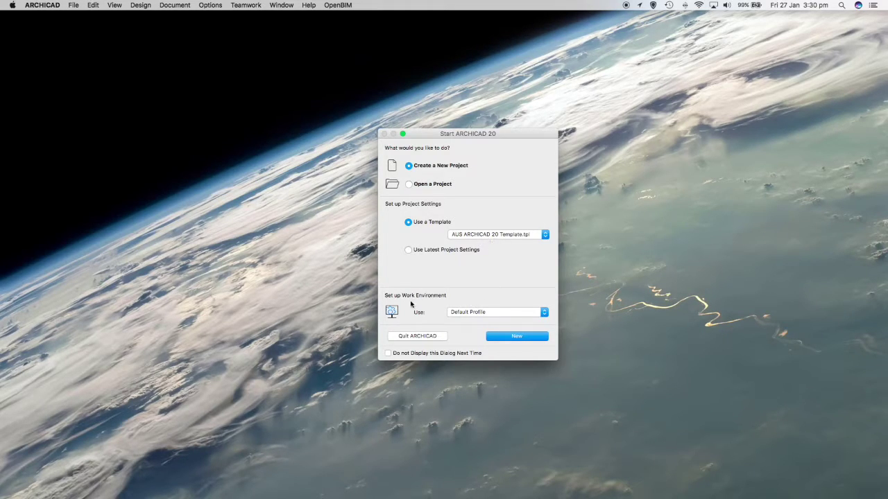
{"action": "left_click", "coordinate": [462, 313]}
{"action": "left_click", "coordinate": [466, 312]}
{"action": "left_click", "coordinate": [512, 337]}
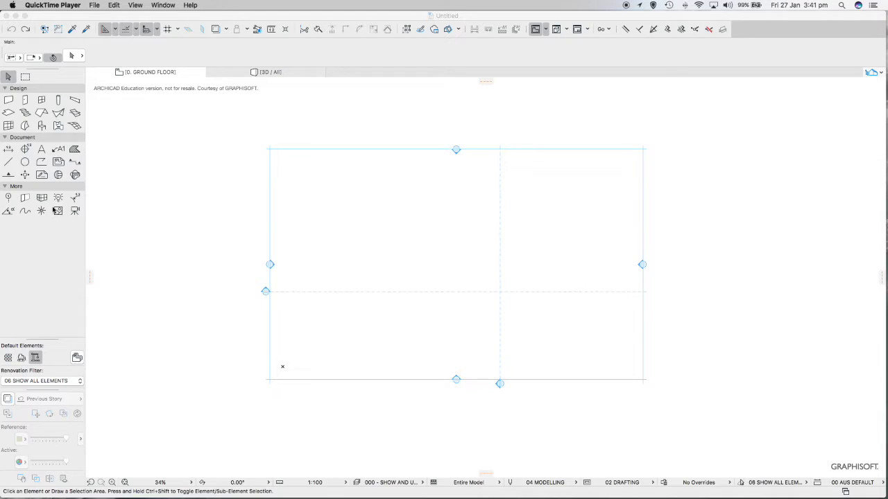
Load the contours image from the Retail Project folder into the Figure tool's default settings
{"action": "left_click", "coordinate": [57, 212]}
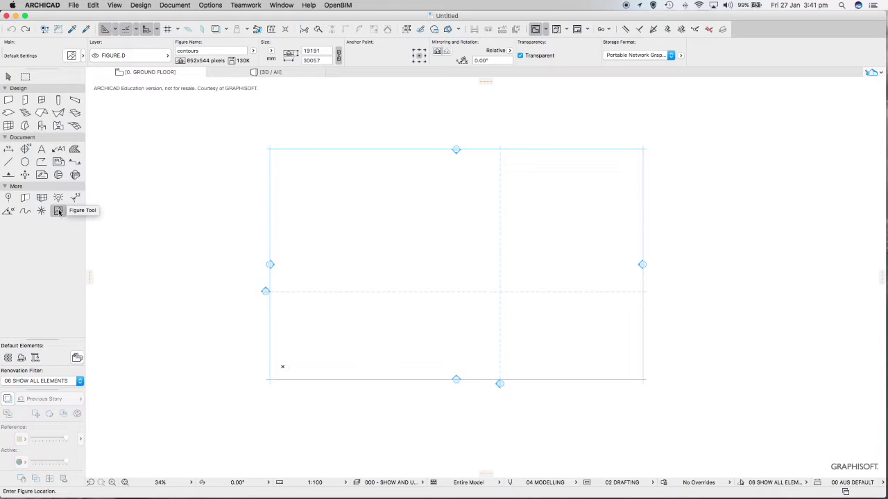
{"action": "left_click", "coordinate": [70, 57]}
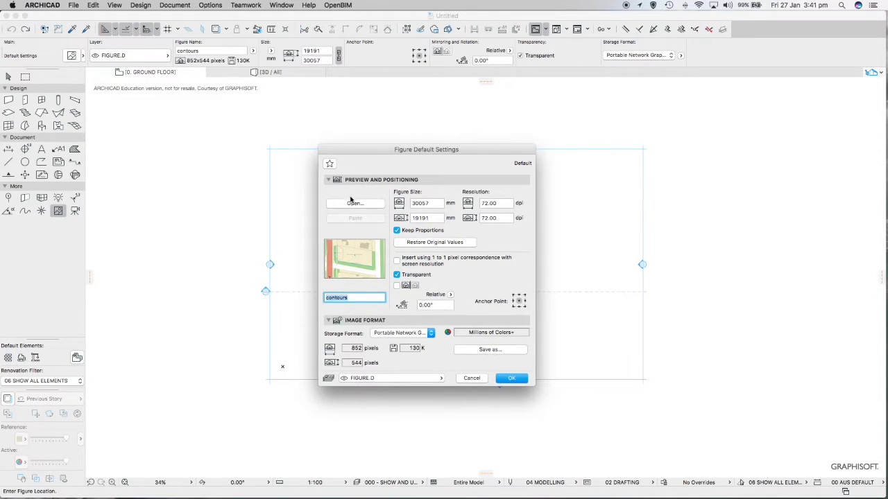
{"action": "left_click", "coordinate": [349, 205]}
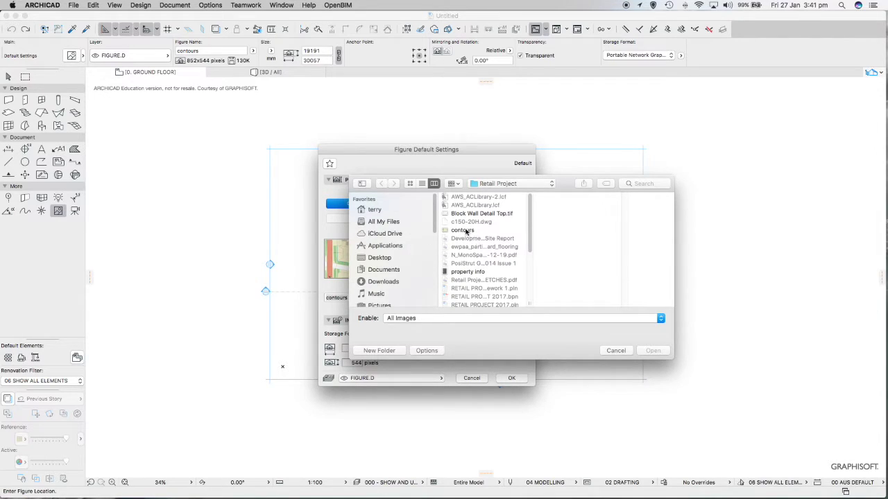
{"action": "left_click", "coordinate": [459, 232]}
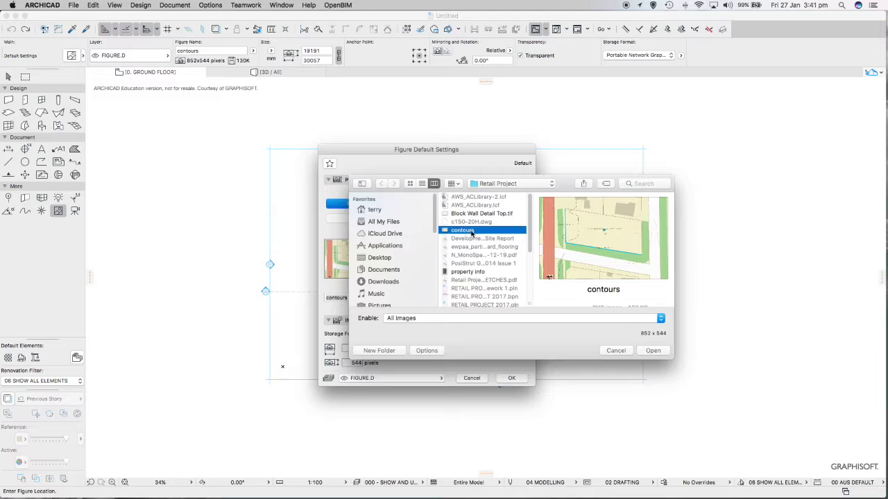
{"action": "left_click", "coordinate": [652, 351]}
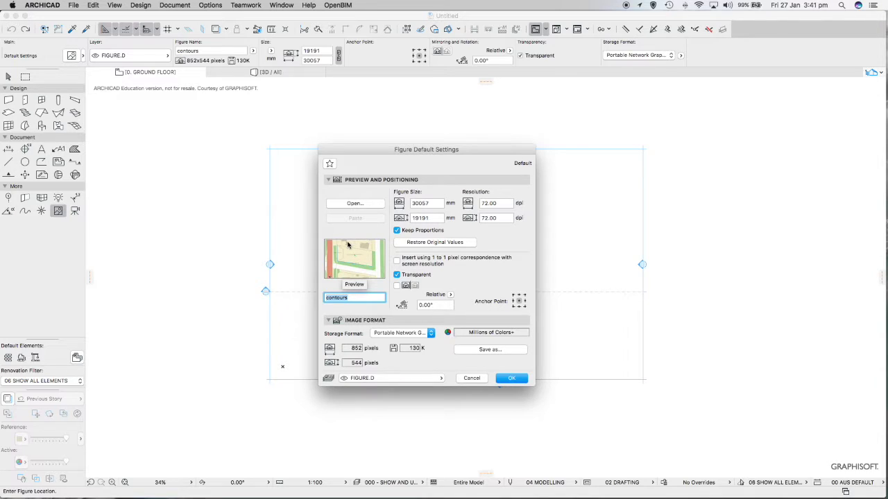
Keep the Transparent option enabled for the figure and place the contours image on the ground floor plan, just above the project origin
{"action": "left_click", "coordinate": [397, 276]}
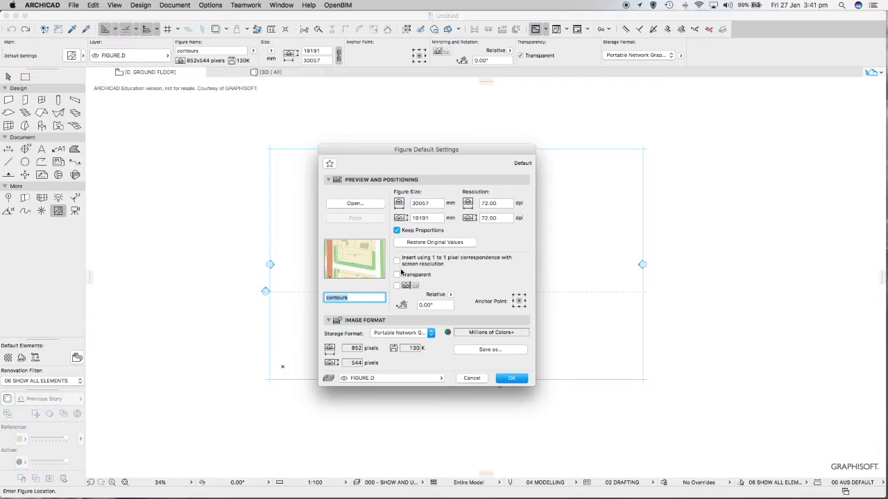
{"action": "left_click", "coordinate": [397, 275]}
{"action": "left_click", "coordinate": [508, 378]}
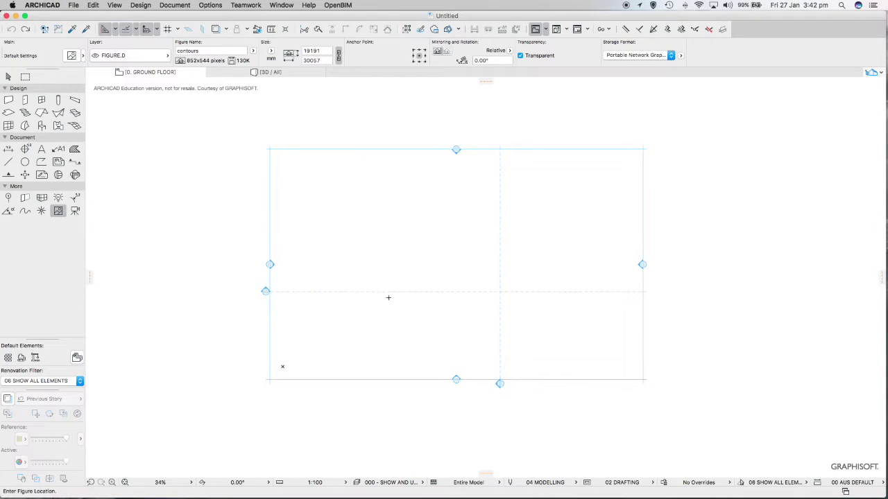
{"action": "left_click", "coordinate": [342, 321]}
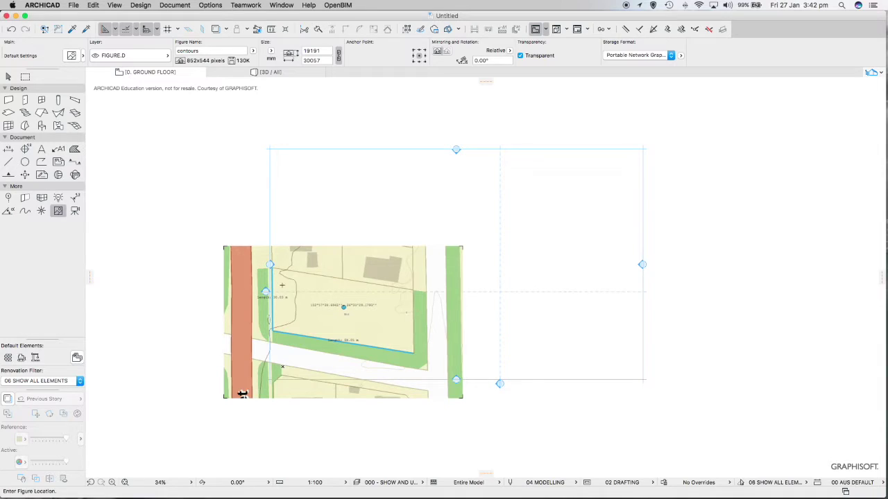
Move the placed contours figure to the middle of the area enclosed by the elevation markers
{"action": "left_click", "coordinate": [8, 77]}
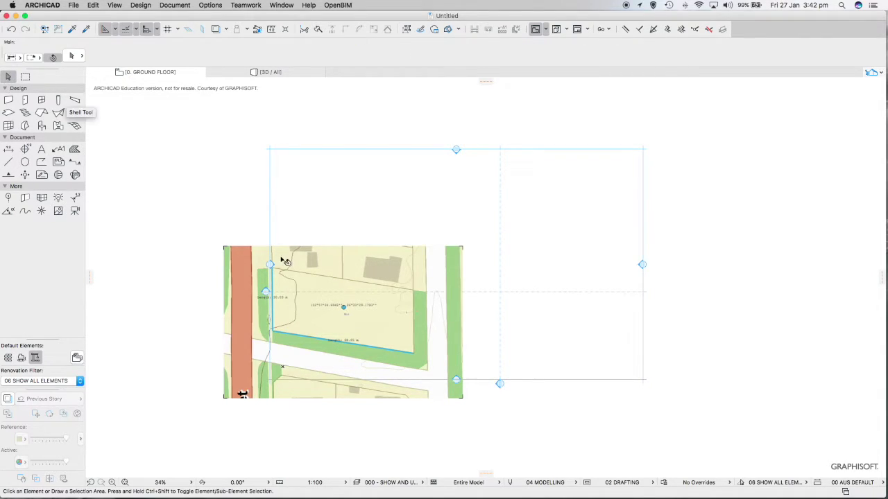
{"action": "left_click", "coordinate": [321, 286]}
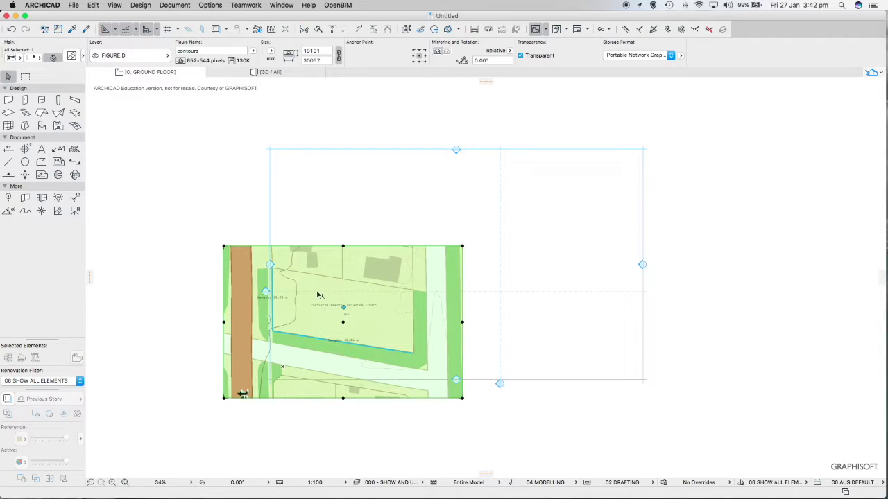
{"action": "left_click_drag", "start_coordinate": [313, 285], "coordinate": [428, 238]}
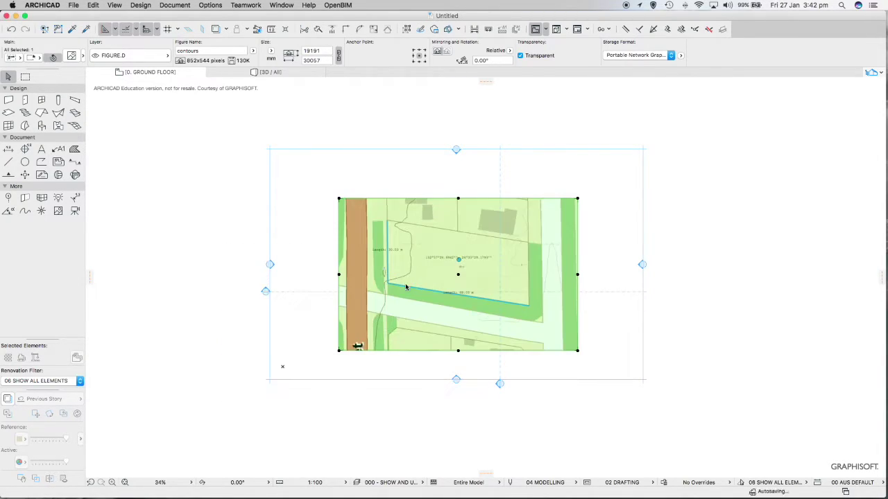
{"action": "left_click", "coordinate": [196, 345]}
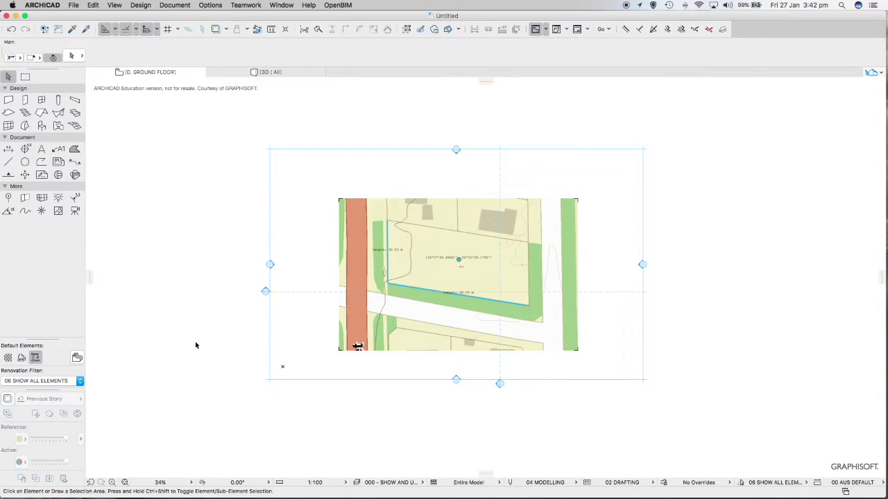
{"action": "scroll", "coordinate": [459, 302], "scroll_direction": "up", "scroll_amount": 5}
{"action": "scroll", "coordinate": [459, 303], "scroll_direction": "down", "scroll_amount": 4}
{"action": "scroll", "coordinate": [461, 305], "scroll_direction": "up", "scroll_amount": 2}
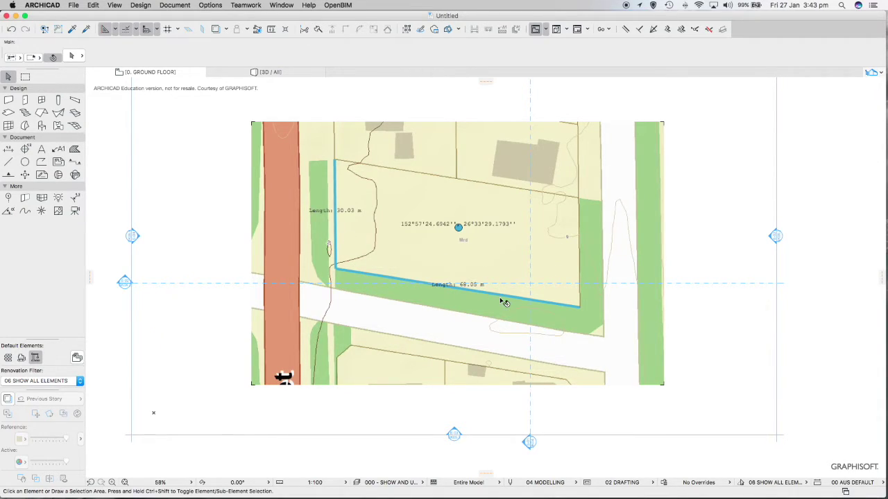
{"action": "left_click", "coordinate": [421, 196]}
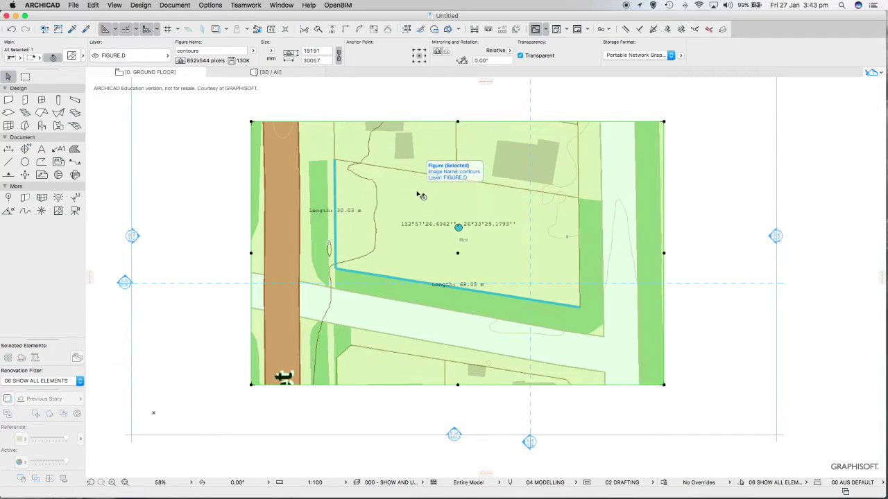
{"action": "left_click", "coordinate": [93, 6]}
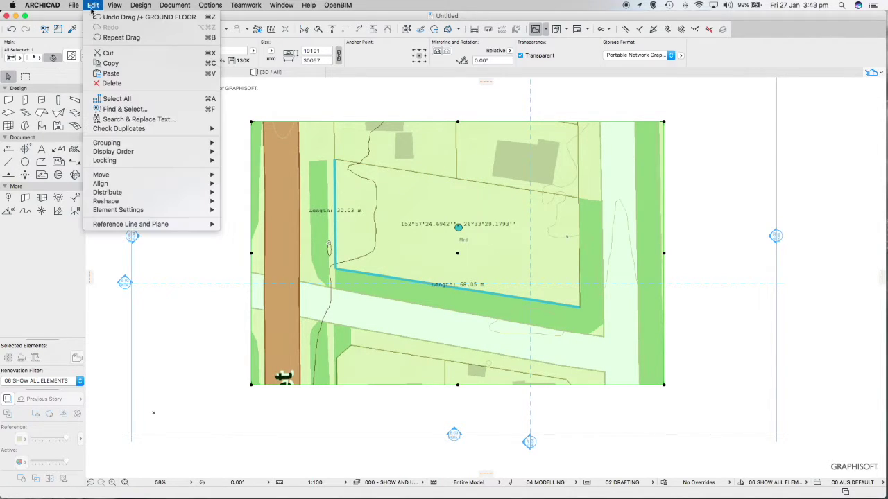
{"action": "mouse_move", "coordinate": [97, 176]}
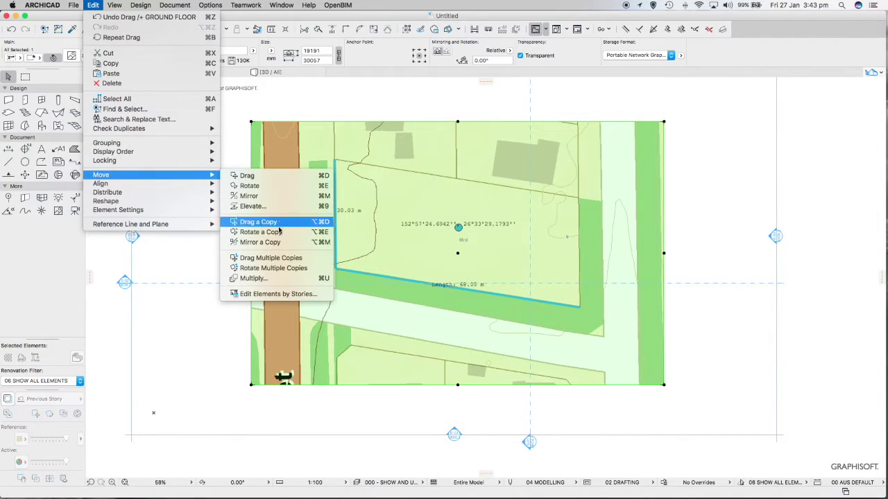
{"action": "left_click", "coordinate": [249, 185]}
{"action": "key", "text": "Escape"}
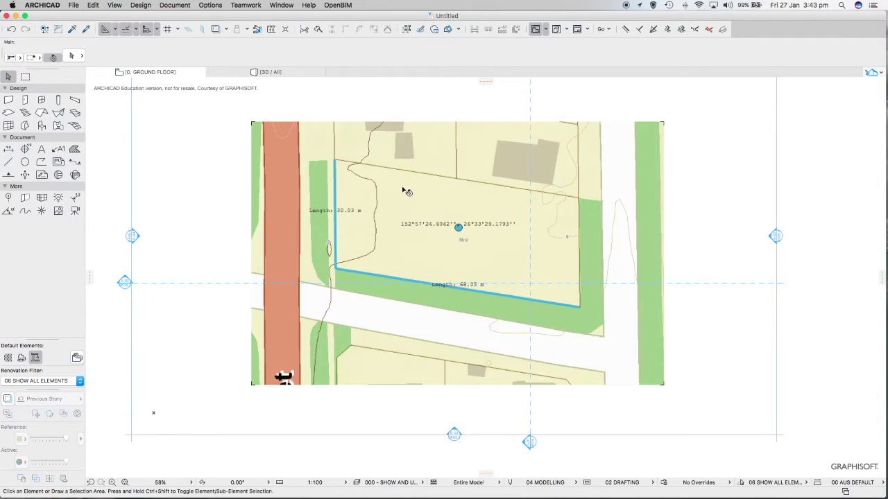
Start rotating the contours figure and set the rotation centre on the upper edge of the long blue boundary line, near its west corner
{"action": "left_click", "coordinate": [412, 197]}
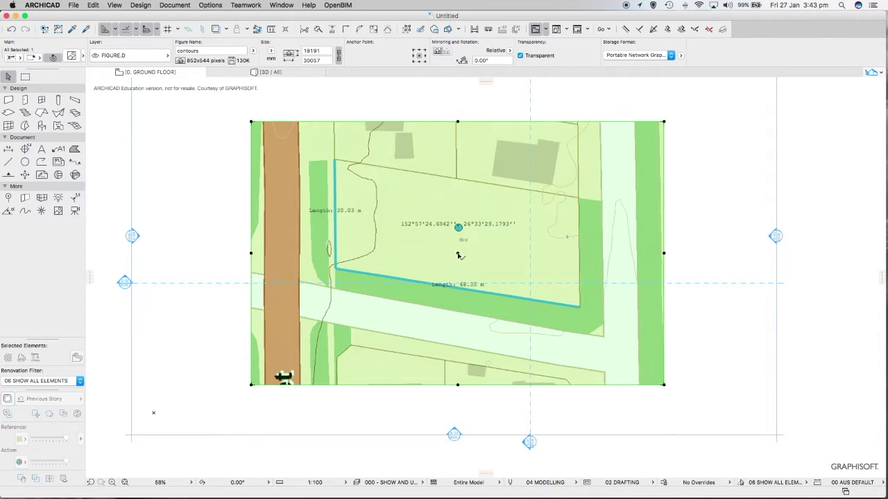
{"action": "left_click", "coordinate": [458, 253]}
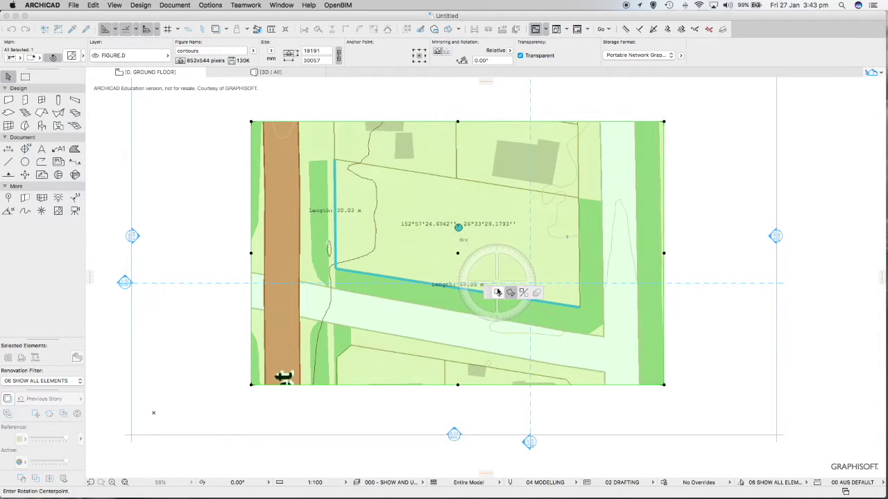
{"action": "left_click", "coordinate": [497, 293]}
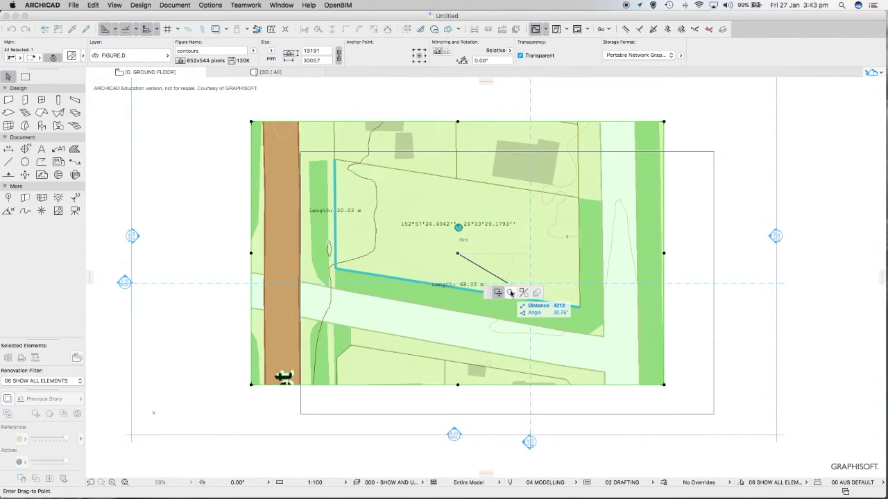
{"action": "left_click", "coordinate": [511, 294]}
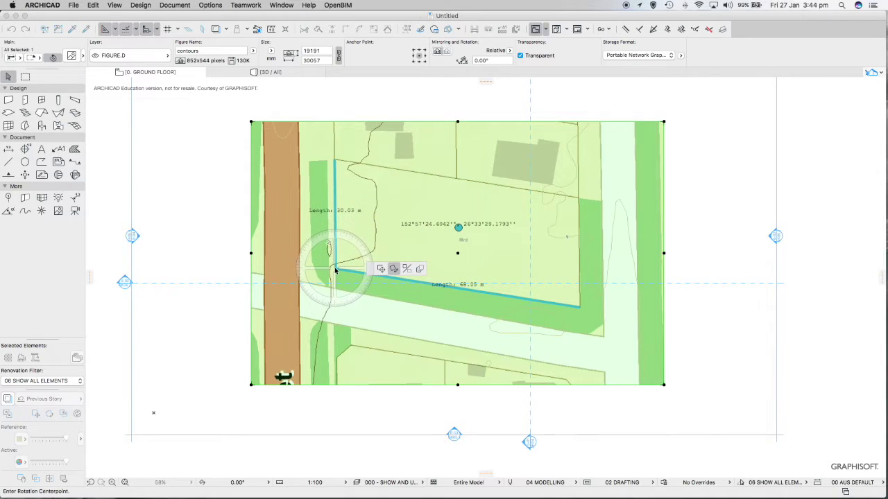
{"action": "scroll", "coordinate": [335, 269], "scroll_direction": "up", "scroll_amount": 3}
{"action": "scroll", "coordinate": [334, 269], "scroll_direction": "up", "scroll_amount": 2}
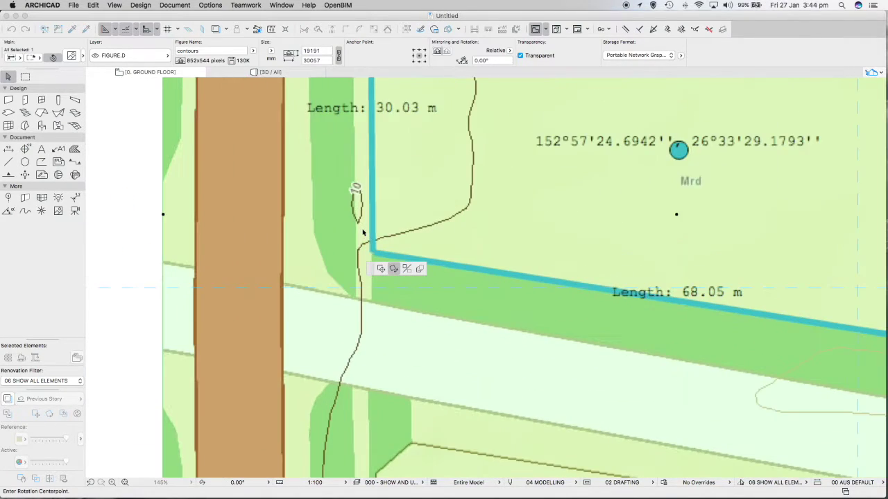
{"action": "scroll", "coordinate": [362, 232], "scroll_direction": "up", "scroll_amount": 8}
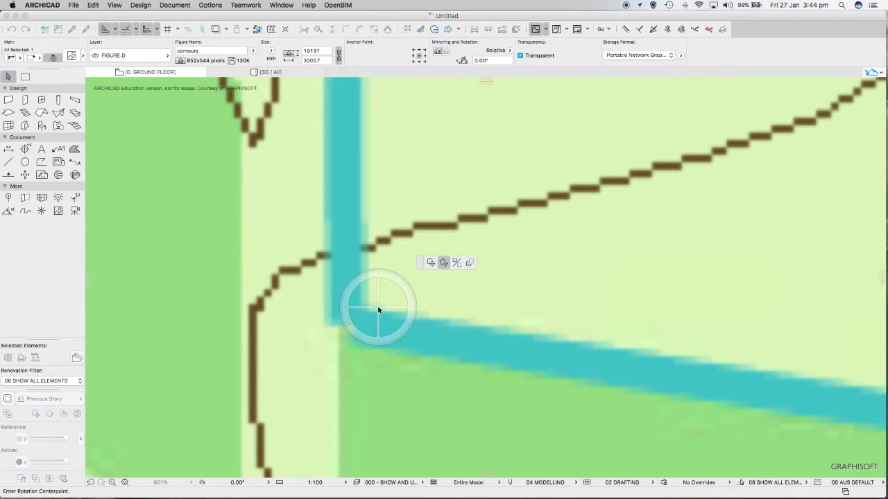
{"action": "scroll", "coordinate": [378, 310], "scroll_direction": "down", "scroll_amount": 3}
{"action": "scroll", "coordinate": [378, 310], "scroll_direction": "down", "scroll_amount": 2}
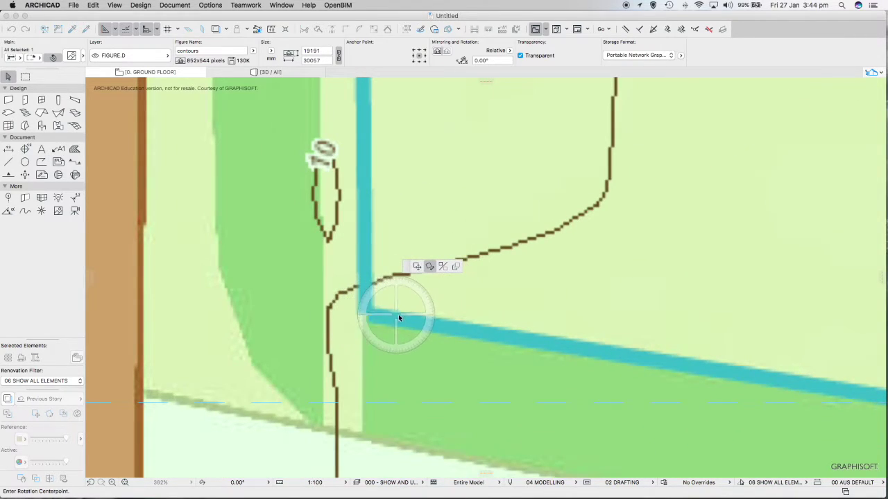
{"action": "scroll", "coordinate": [443, 321], "scroll_direction": "down", "scroll_amount": 3}
{"action": "scroll", "coordinate": [438, 325], "scroll_direction": "up", "scroll_amount": 9}
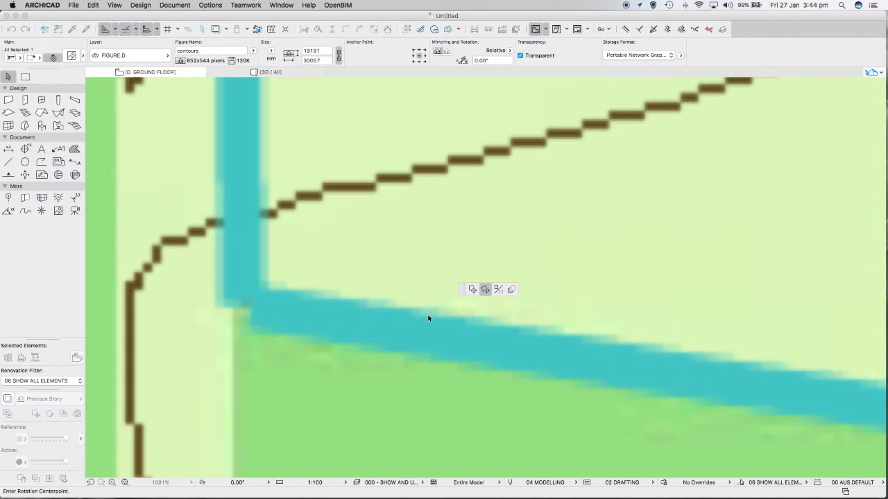
{"action": "scroll", "coordinate": [352, 297], "scroll_direction": "down", "scroll_amount": 3}
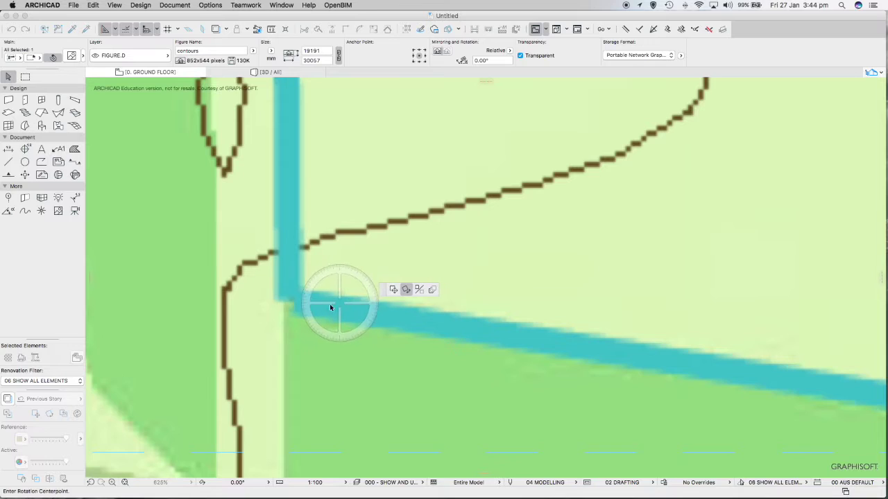
{"action": "scroll", "coordinate": [312, 299], "scroll_direction": "up", "scroll_amount": 3}
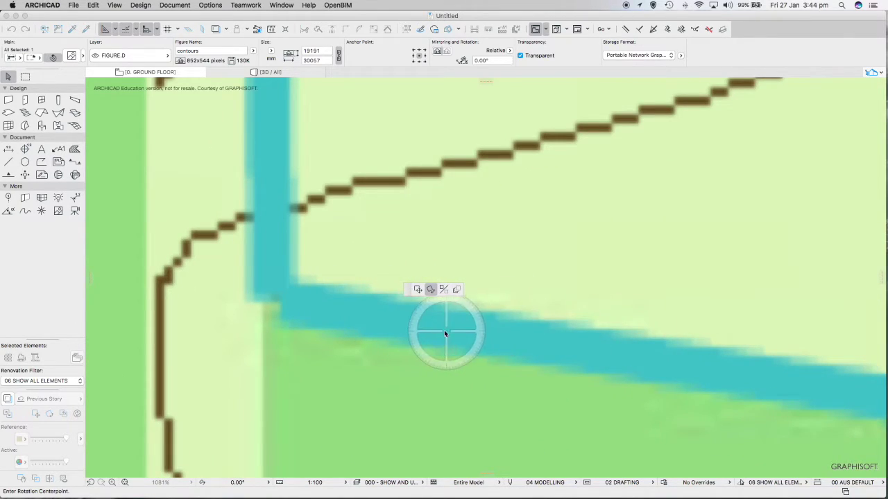
{"action": "scroll", "coordinate": [317, 330], "scroll_direction": "down", "scroll_amount": 3}
{"action": "scroll", "coordinate": [317, 329], "scroll_direction": "up", "scroll_amount": 3}
{"action": "scroll", "coordinate": [317, 332], "scroll_direction": "down", "scroll_amount": 3}
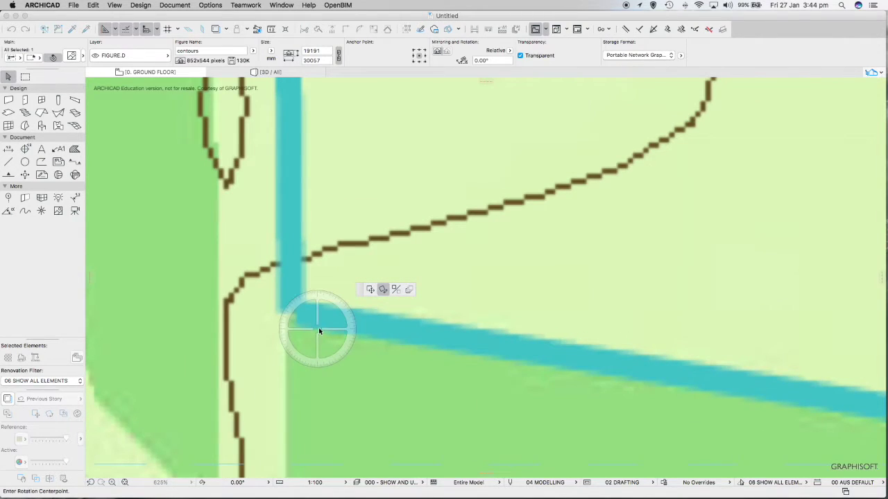
{"action": "scroll", "coordinate": [319, 331], "scroll_direction": "up", "scroll_amount": 3}
{"action": "scroll", "coordinate": [320, 331], "scroll_direction": "up", "scroll_amount": 3}
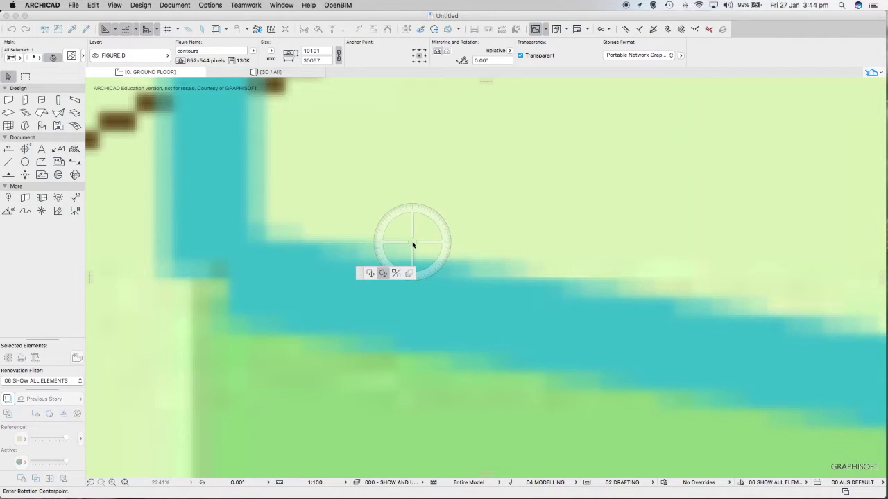
{"action": "scroll", "coordinate": [444, 219], "scroll_direction": "down", "scroll_amount": 2}
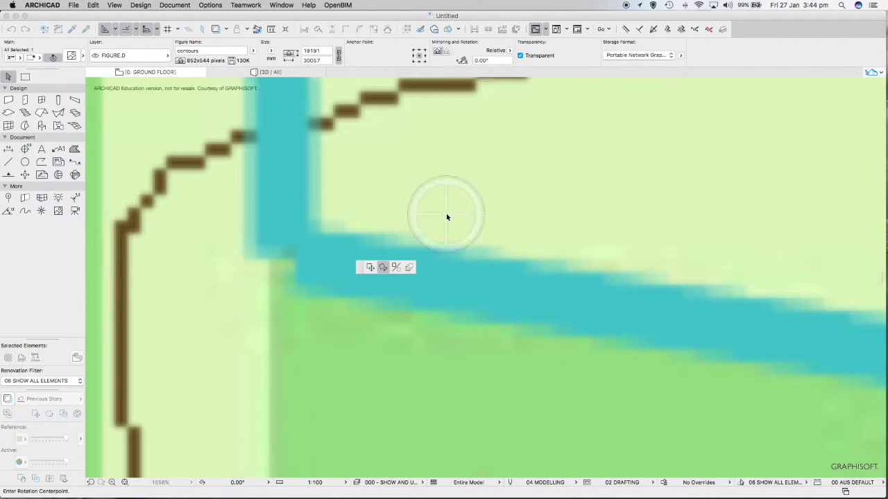
{"action": "scroll", "coordinate": [440, 224], "scroll_direction": "down", "scroll_amount": 2}
{"action": "scroll", "coordinate": [428, 234], "scroll_direction": "up", "scroll_amount": 4}
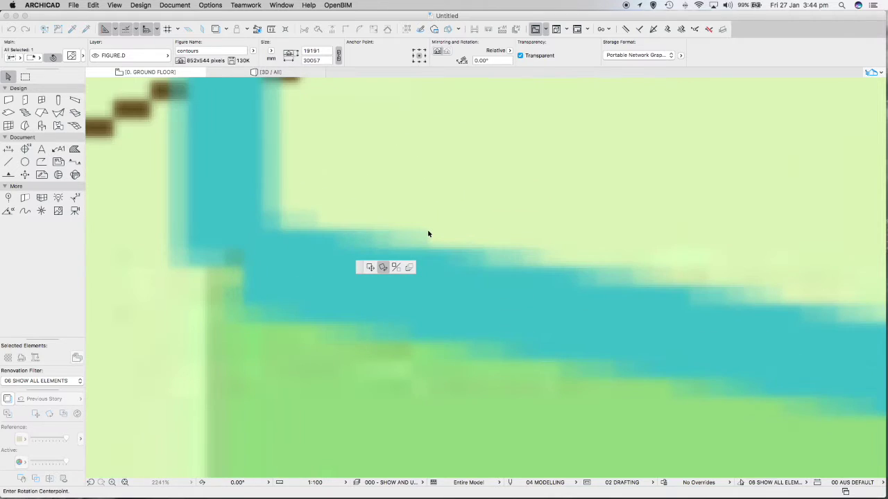
{"action": "scroll", "coordinate": [428, 234], "scroll_direction": "down", "scroll_amount": 3}
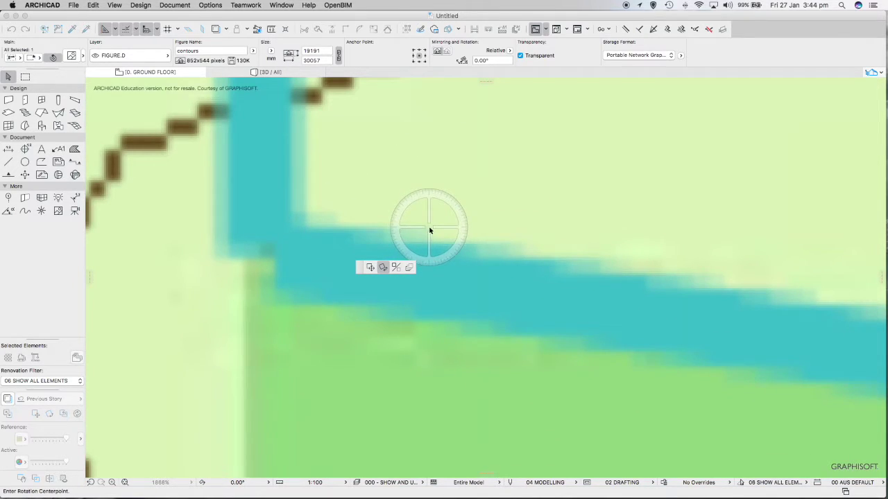
{"action": "left_click", "coordinate": [430, 229]}
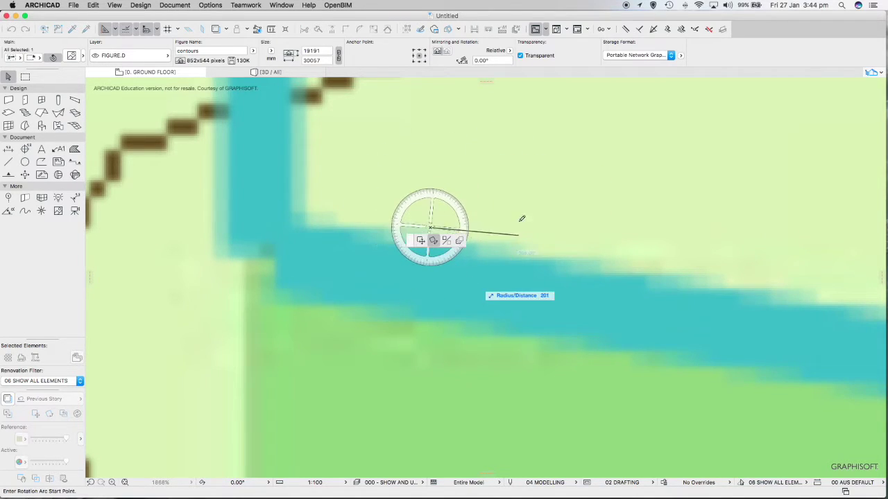
Set the rotation arc's start point on the upper edge of the same blue boundary line, near its east end
{"action": "scroll", "coordinate": [521, 217], "scroll_direction": "down", "scroll_amount": 10}
{"action": "scroll", "coordinate": [521, 215], "scroll_direction": "down", "scroll_amount": 10}
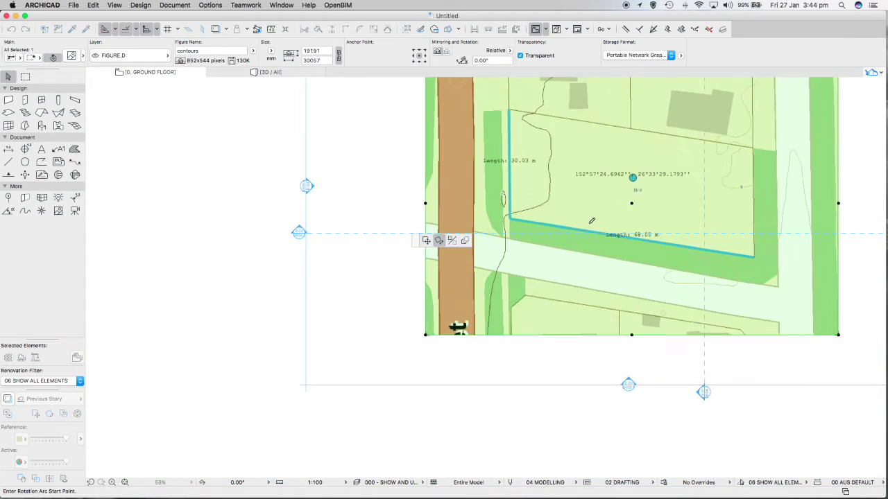
{"action": "scroll", "coordinate": [533, 243], "scroll_direction": "up", "scroll_amount": 15}
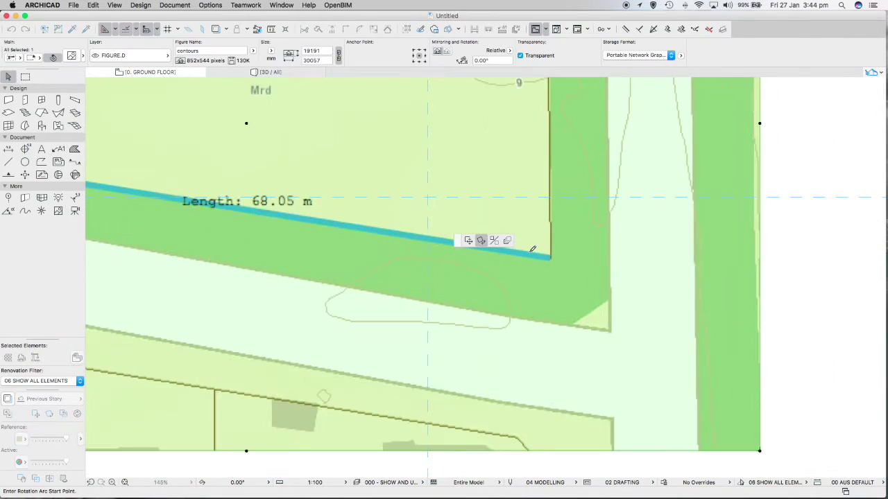
{"action": "scroll", "coordinate": [537, 251], "scroll_direction": "up", "scroll_amount": 3}
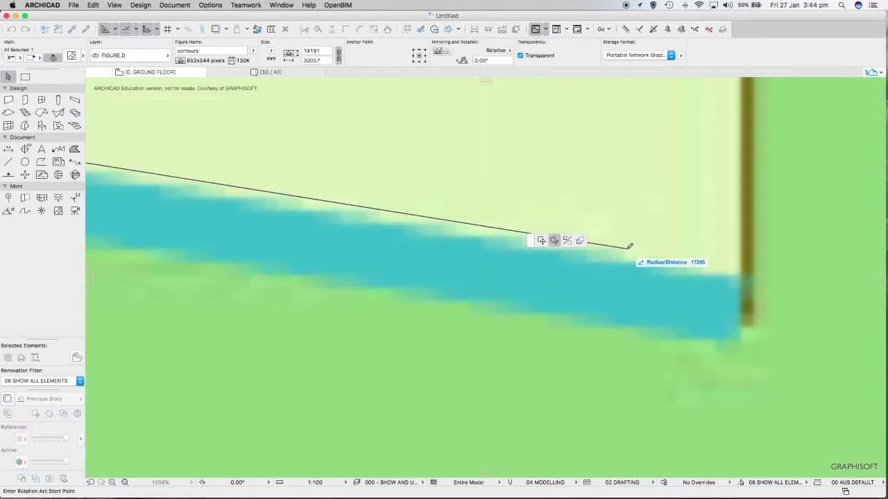
{"action": "scroll", "coordinate": [627, 244], "scroll_direction": "up", "scroll_amount": 4}
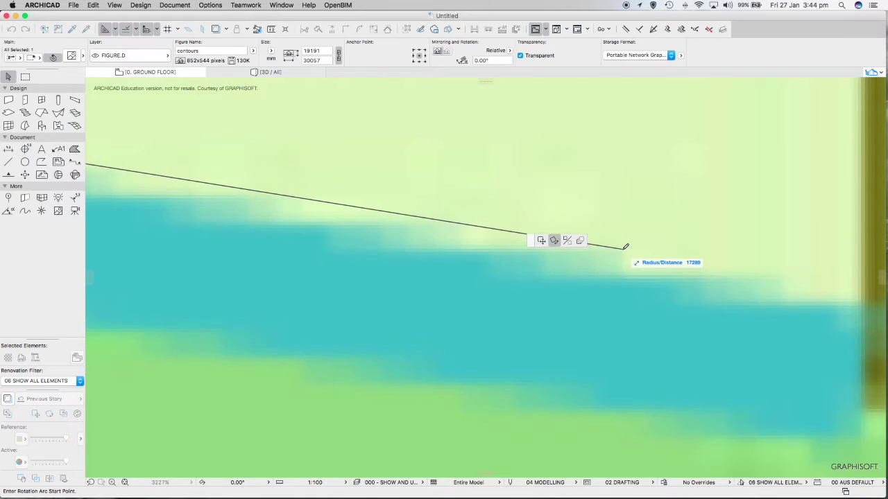
{"action": "scroll", "coordinate": [626, 246], "scroll_direction": "down", "scroll_amount": 4}
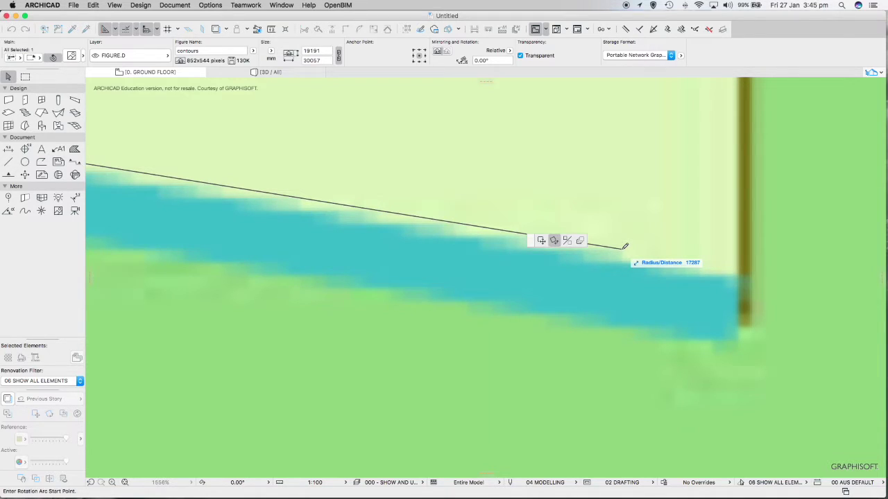
{"action": "left_click", "coordinate": [623, 249]}
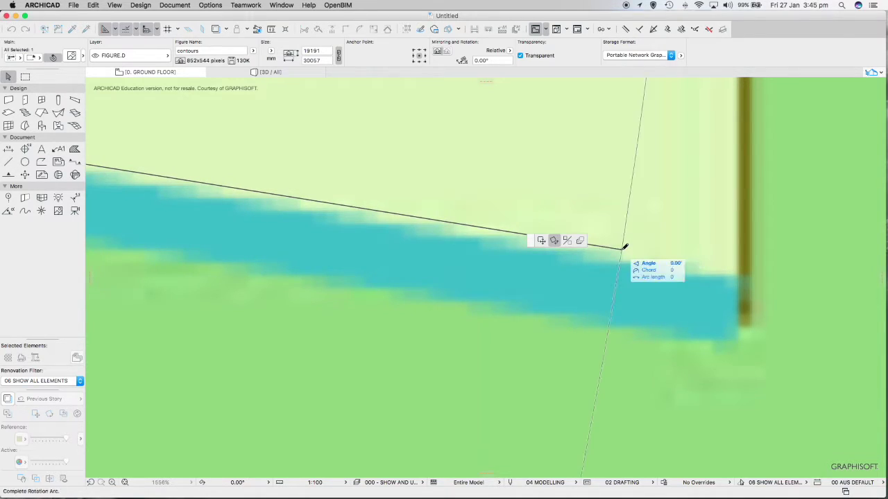
Rotate the contours figure by 9.04° so the long blue boundary runs horizontally, and re-centre the figure between the elevation markers
{"action": "scroll", "coordinate": [640, 202], "scroll_direction": "down", "scroll_amount": 5}
{"action": "scroll", "coordinate": [643, 206], "scroll_direction": "down", "scroll_amount": 8}
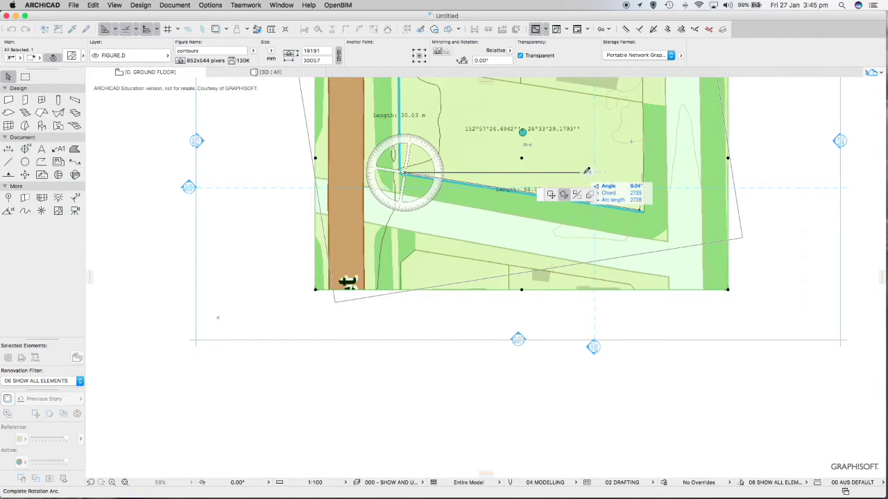
{"action": "left_click", "coordinate": [634, 170]}
{"action": "scroll", "coordinate": [633, 180], "scroll_direction": "down", "scroll_amount": 5}
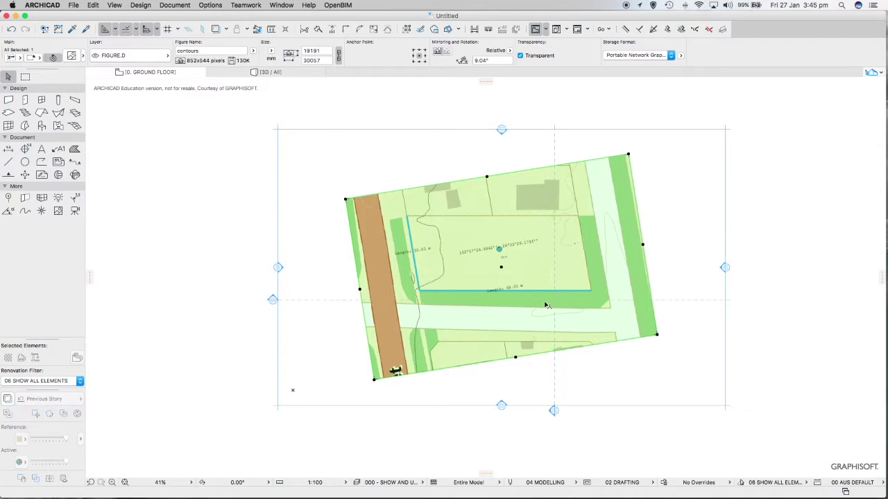
{"action": "left_click", "coordinate": [481, 224]}
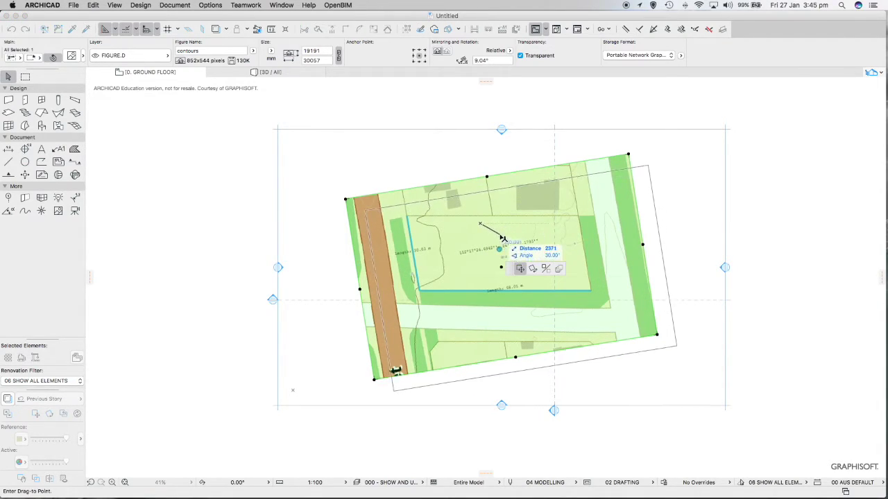
{"action": "left_click", "coordinate": [494, 232]}
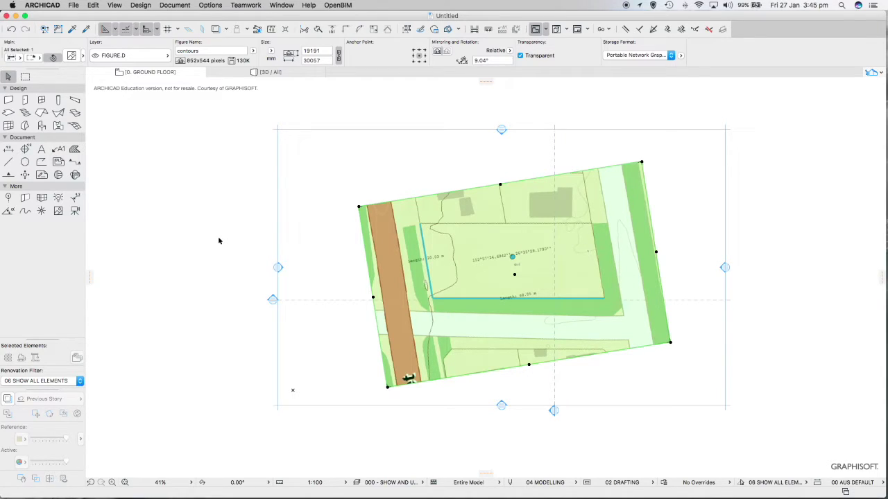
Examine the blue property boundary lines and their length labels on the rotated contours image
{"action": "scroll", "coordinate": [542, 312], "scroll_direction": "up", "scroll_amount": 5}
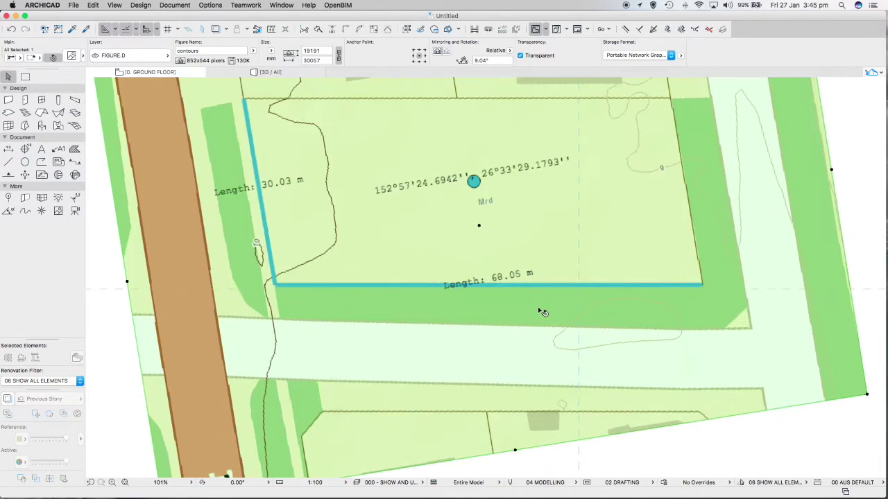
{"action": "scroll", "coordinate": [478, 206], "scroll_direction": "down", "scroll_amount": 5}
{"action": "scroll", "coordinate": [490, 245], "scroll_direction": "up", "scroll_amount": 3}
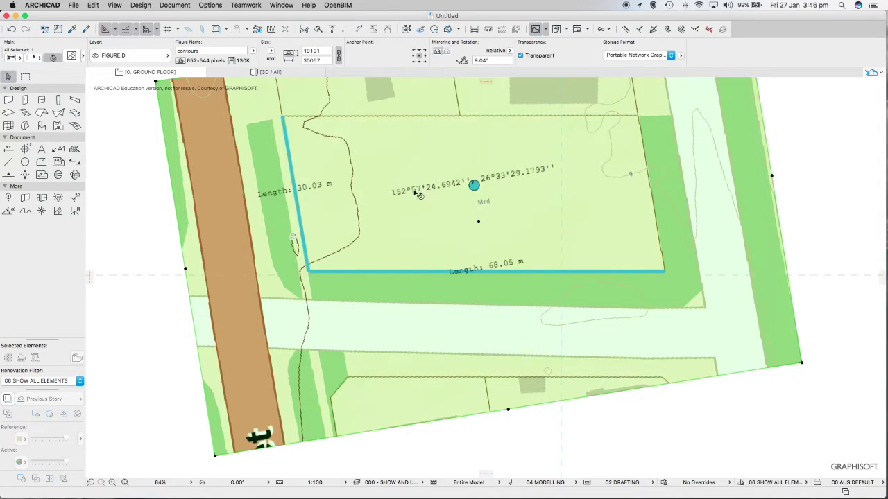
{"action": "scroll", "coordinate": [419, 195], "scroll_direction": "down", "scroll_amount": 5}
{"action": "scroll", "coordinate": [419, 195], "scroll_direction": "up", "scroll_amount": 3}
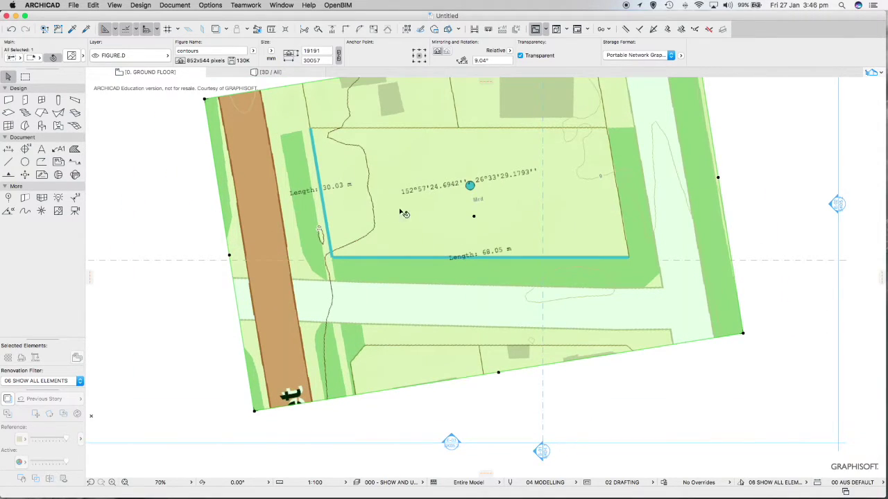
{"action": "scroll", "coordinate": [447, 200], "scroll_direction": "down", "scroll_amount": 2}
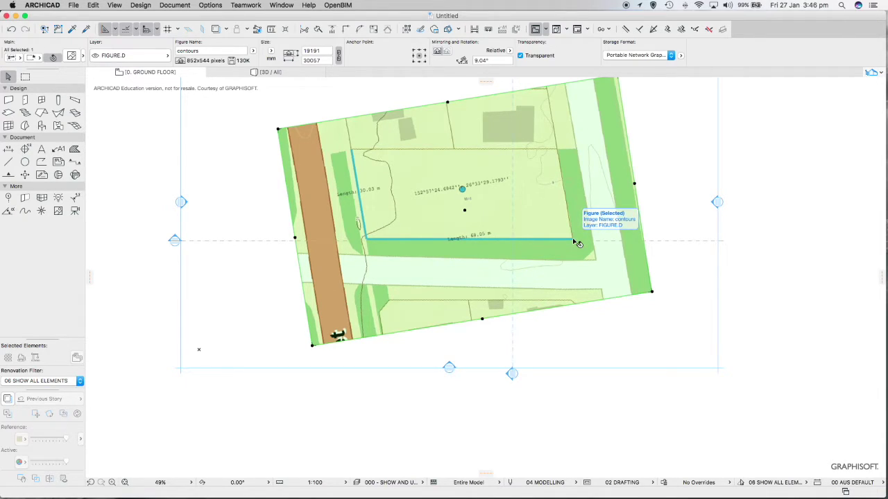
{"action": "scroll", "coordinate": [578, 243], "scroll_direction": "up", "scroll_amount": 6}
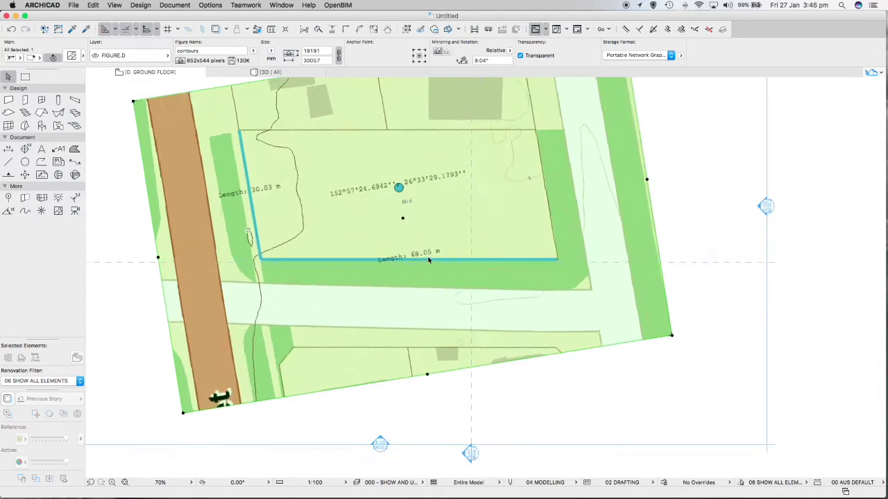
{"action": "scroll", "coordinate": [413, 258], "scroll_direction": "up", "scroll_amount": 3}
{"action": "scroll", "coordinate": [414, 258], "scroll_direction": "down", "scroll_amount": 6}
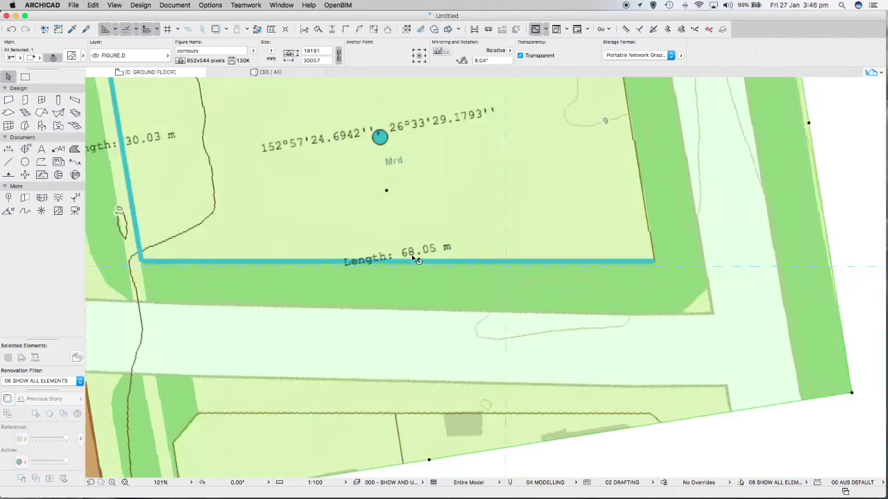
{"action": "scroll", "coordinate": [414, 260], "scroll_direction": "down", "scroll_amount": 3}
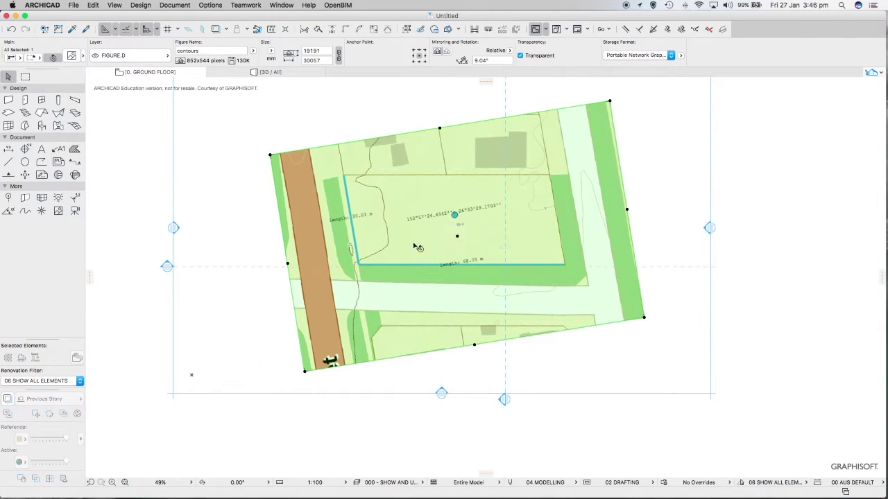
Start a graphically defined resize of the contours figure and set the resizing centre at the west corner of the long blue boundary line
{"action": "left_click", "coordinate": [92, 4]}
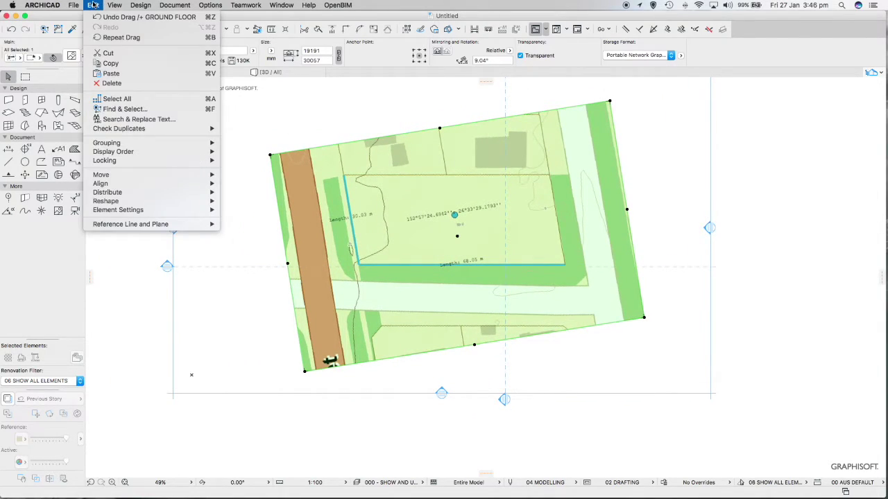
{"action": "mouse_move", "coordinate": [109, 203]}
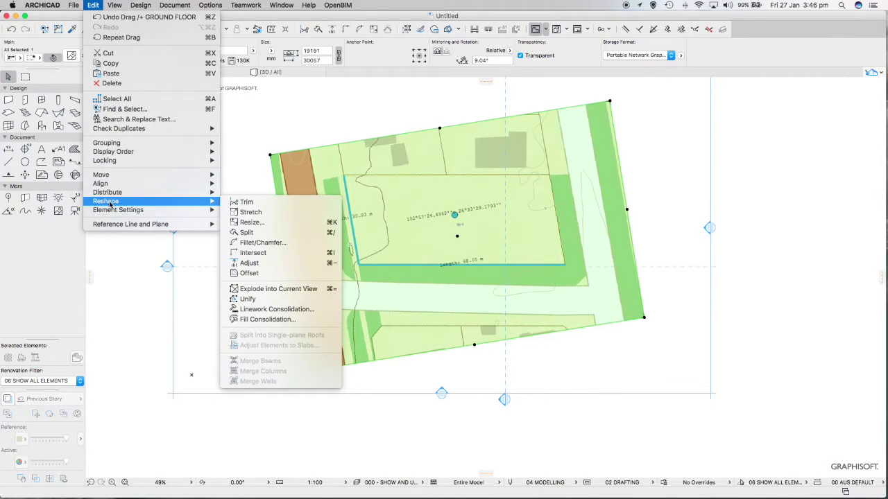
{"action": "left_click", "coordinate": [253, 225]}
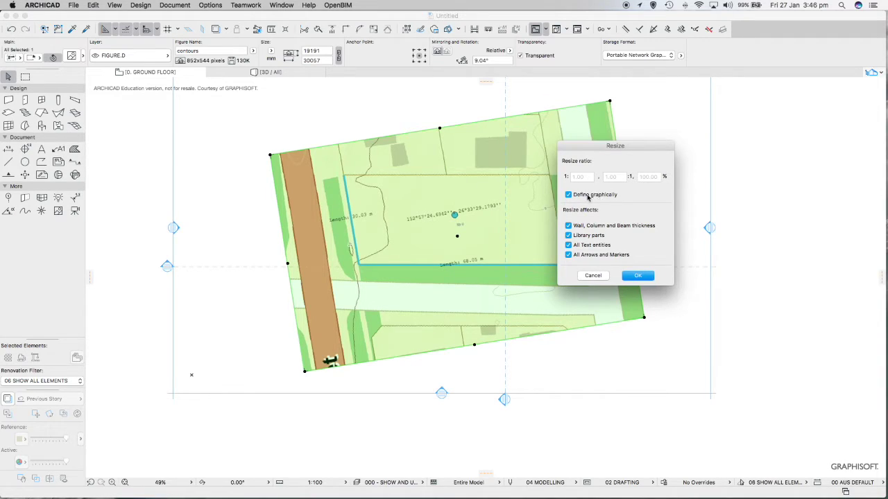
{"action": "left_click", "coordinate": [638, 276]}
{"action": "scroll", "coordinate": [357, 277], "scroll_direction": "up", "scroll_amount": 10}
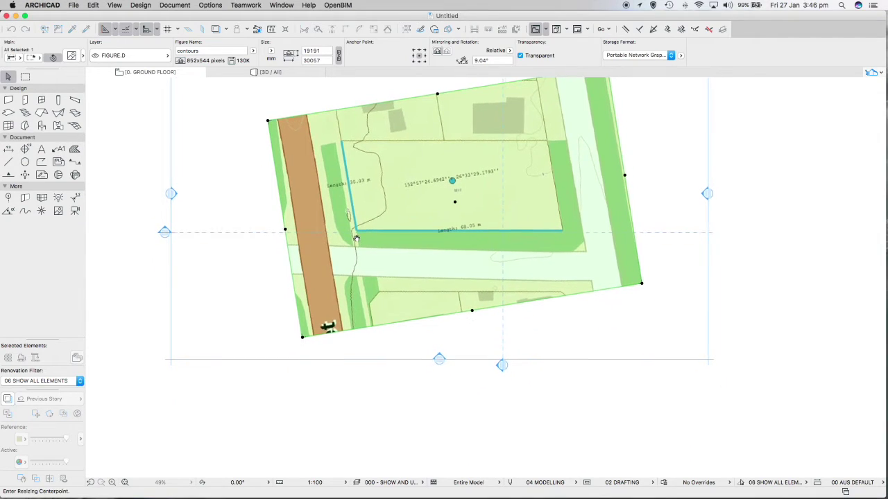
{"action": "scroll", "coordinate": [358, 227], "scroll_direction": "down", "scroll_amount": 8}
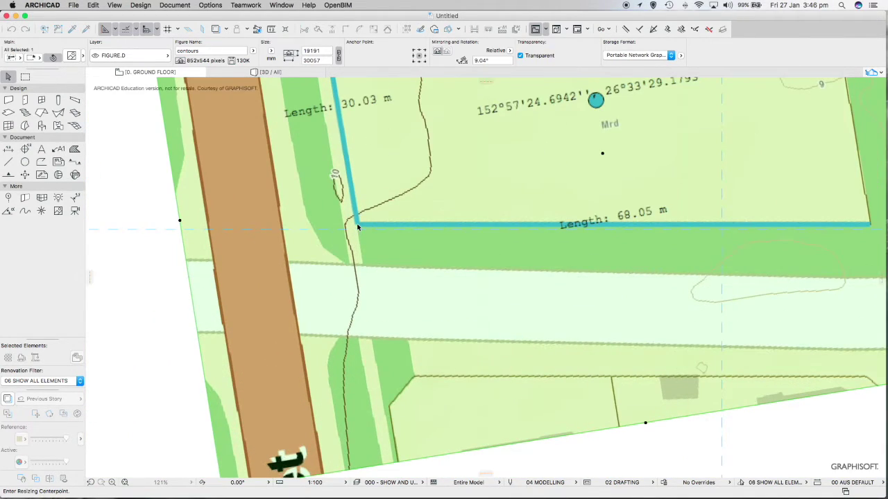
{"action": "scroll", "coordinate": [358, 227], "scroll_direction": "up", "scroll_amount": 10}
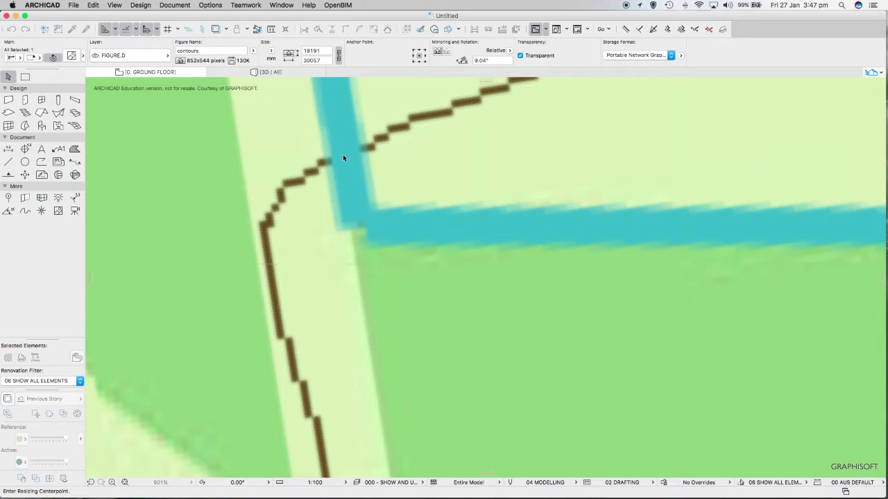
{"action": "scroll", "coordinate": [361, 224], "scroll_direction": "down", "scroll_amount": 2}
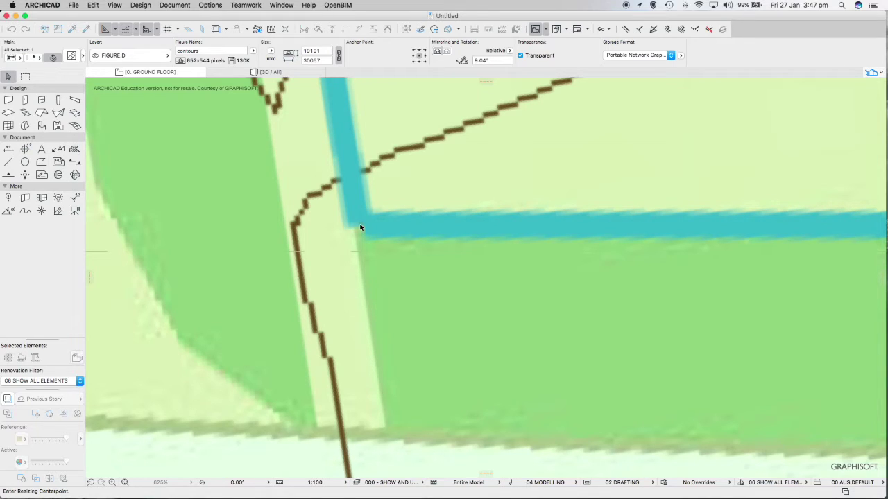
{"action": "scroll", "coordinate": [360, 228], "scroll_direction": "up", "scroll_amount": 2}
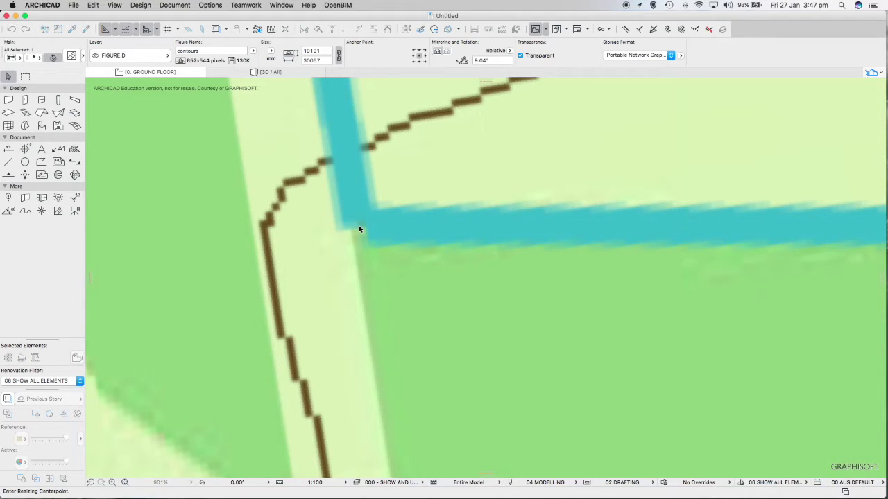
{"action": "scroll", "coordinate": [358, 225], "scroll_direction": "down", "scroll_amount": 3}
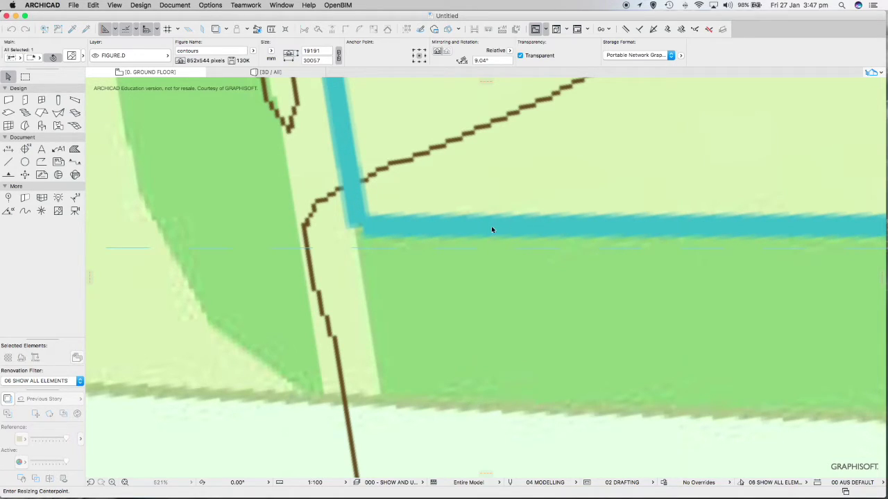
{"action": "left_click", "coordinate": [359, 226]}
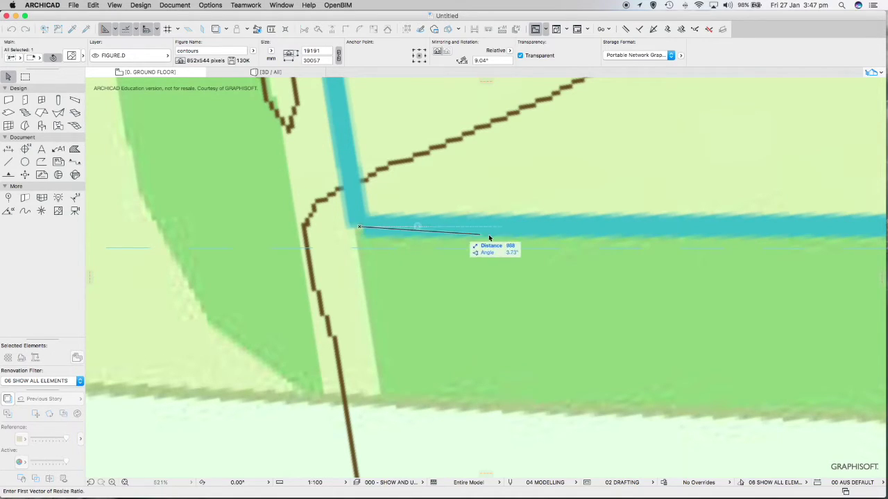
Set the first resize vector's end point horizontally at the east end of the long blue boundary line
{"action": "scroll", "coordinate": [490, 238], "scroll_direction": "down", "scroll_amount": 10}
{"action": "scroll", "coordinate": [560, 233], "scroll_direction": "up", "scroll_amount": 5}
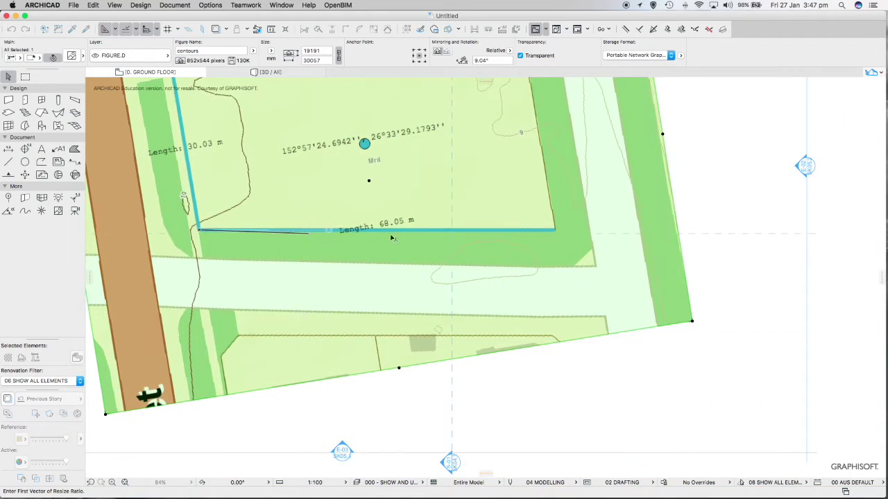
{"action": "scroll", "coordinate": [560, 233], "scroll_direction": "up", "scroll_amount": 8}
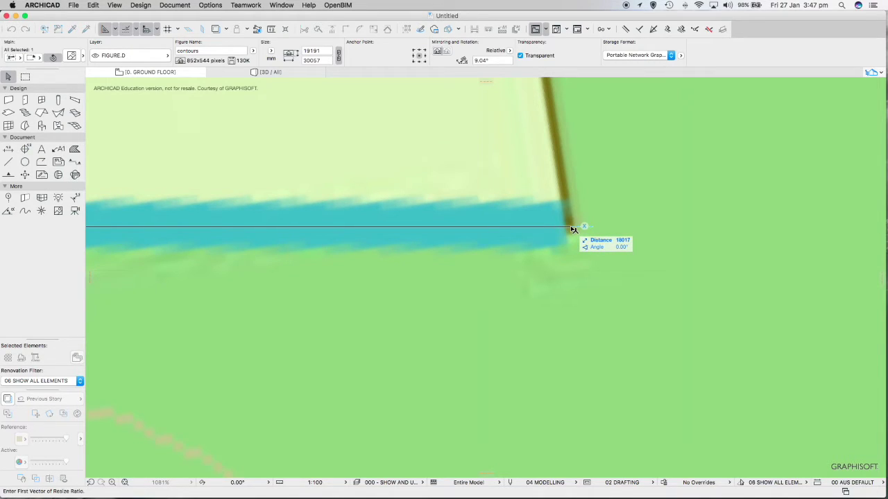
{"action": "scroll", "coordinate": [571, 228], "scroll_direction": "up", "scroll_amount": 3}
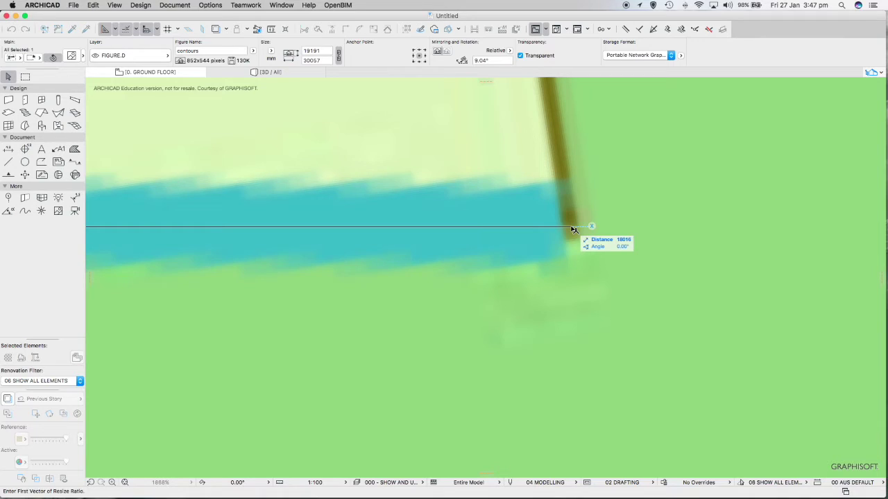
{"action": "left_click", "coordinate": [574, 229]}
Resize the contours figure by setting the second vector's distance to 68050 mm, and deselect the figure
{"action": "scroll", "coordinate": [592, 216], "scroll_direction": "down", "scroll_amount": 10}
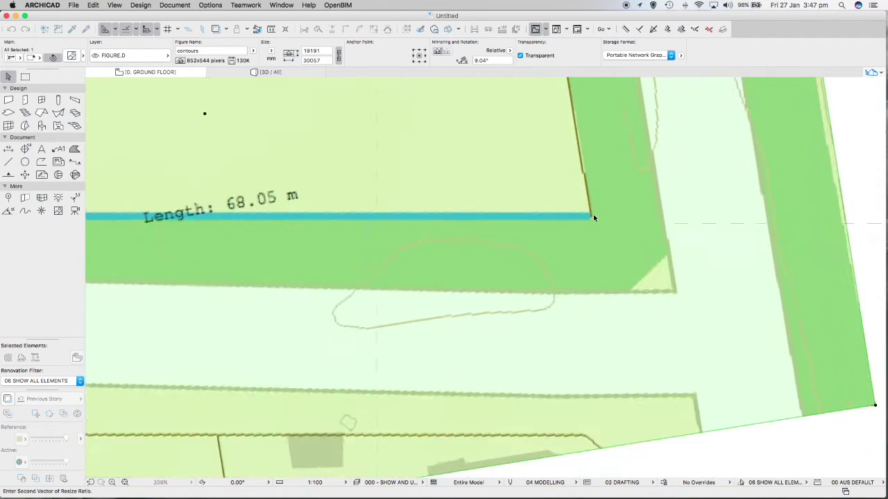
{"action": "scroll", "coordinate": [592, 217], "scroll_direction": "down", "scroll_amount": 6}
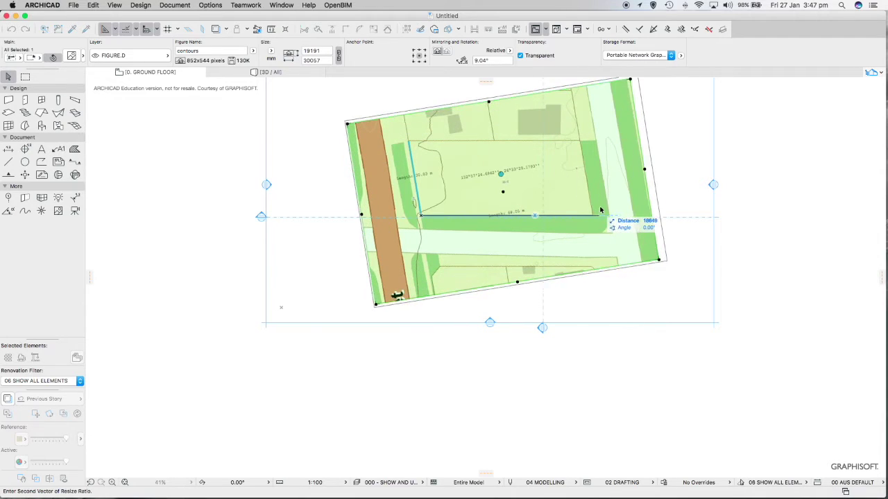
{"action": "scroll", "coordinate": [535, 210], "scroll_direction": "up", "scroll_amount": 1}
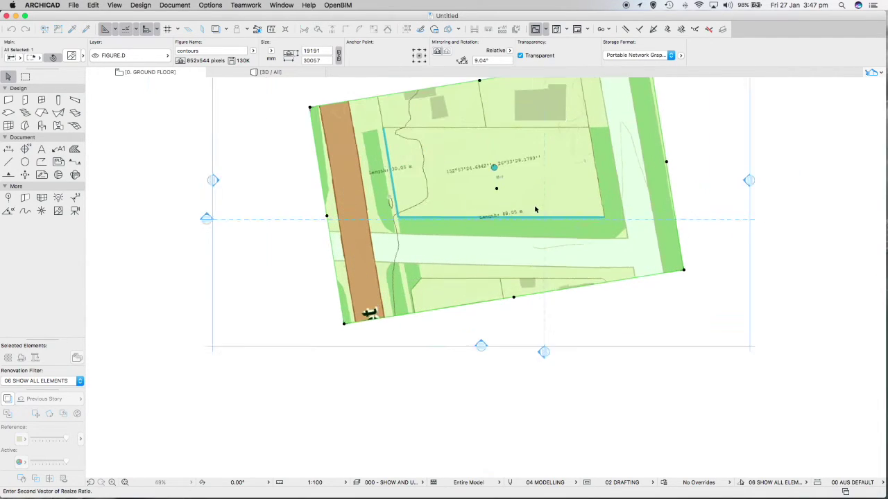
{"action": "scroll", "coordinate": [535, 209], "scroll_direction": "up", "scroll_amount": 4}
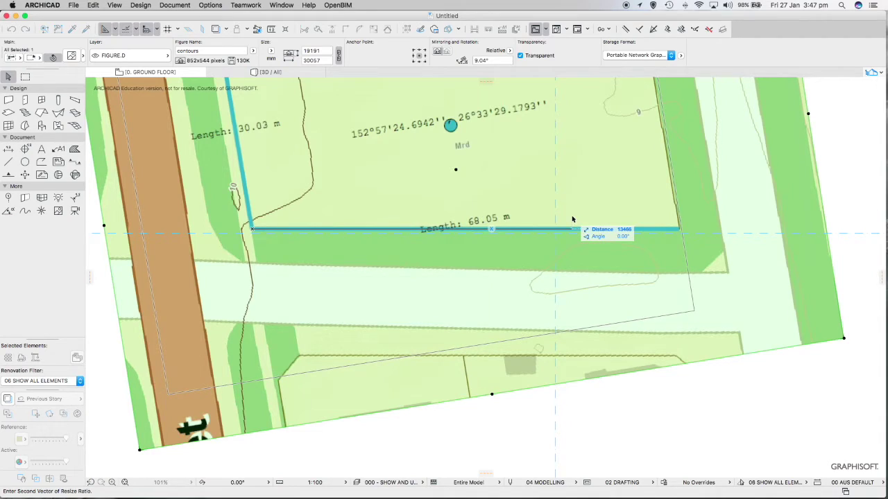
{"action": "type", "text": "680"}
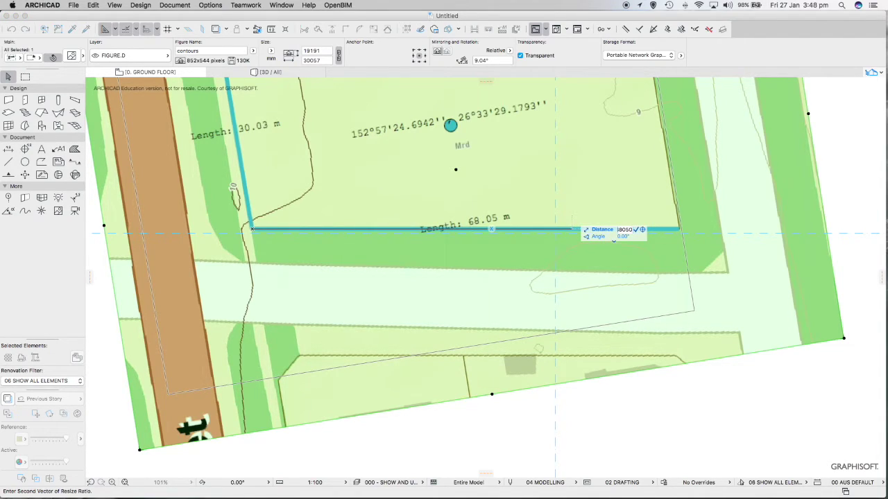
{"action": "type", "text": "50"}
{"action": "key", "text": "Return"}
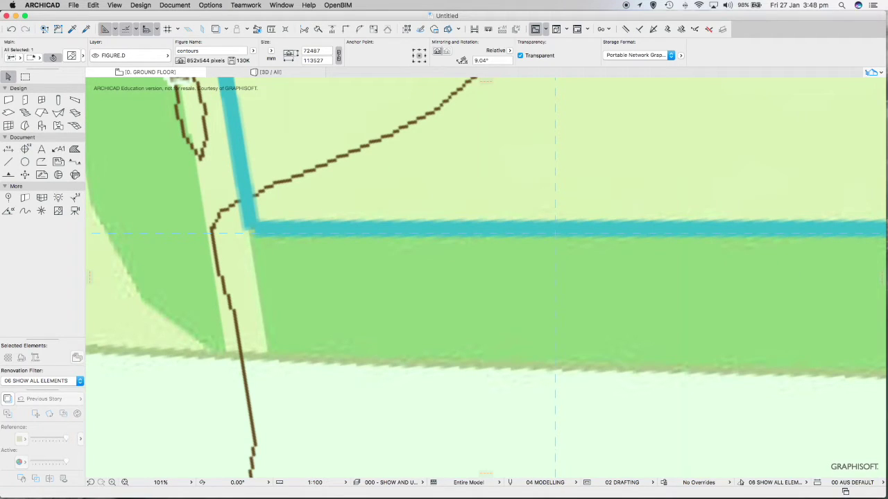
{"action": "scroll", "coordinate": [306, 275], "scroll_direction": "down", "scroll_amount": 10}
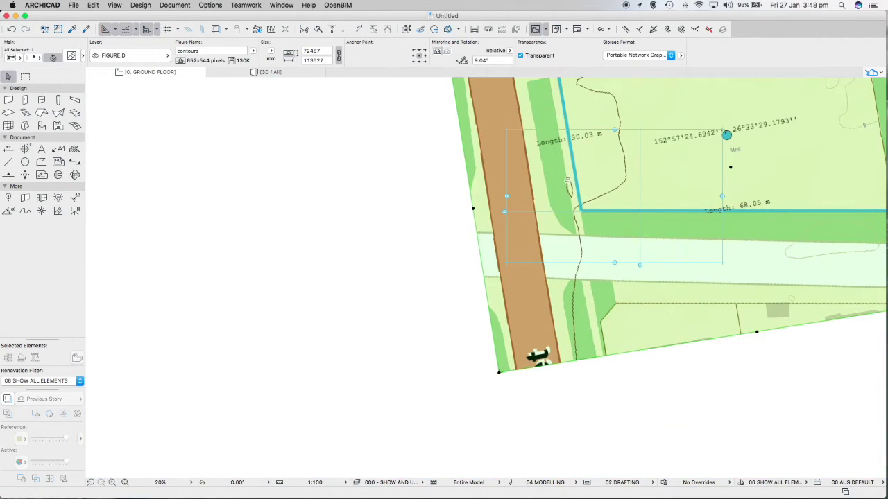
{"action": "scroll", "coordinate": [363, 296], "scroll_direction": "down", "scroll_amount": 5}
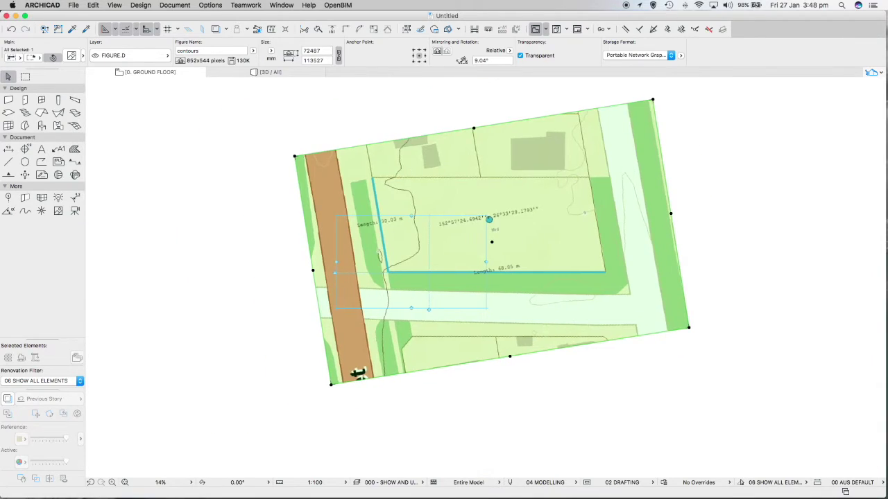
{"action": "key", "text": "Escape"}
Move the enlarged contours figure so the property lot is centred over the elevation markers, and deselect it
{"action": "scroll", "coordinate": [539, 260], "scroll_direction": "left", "scroll_amount": 3}
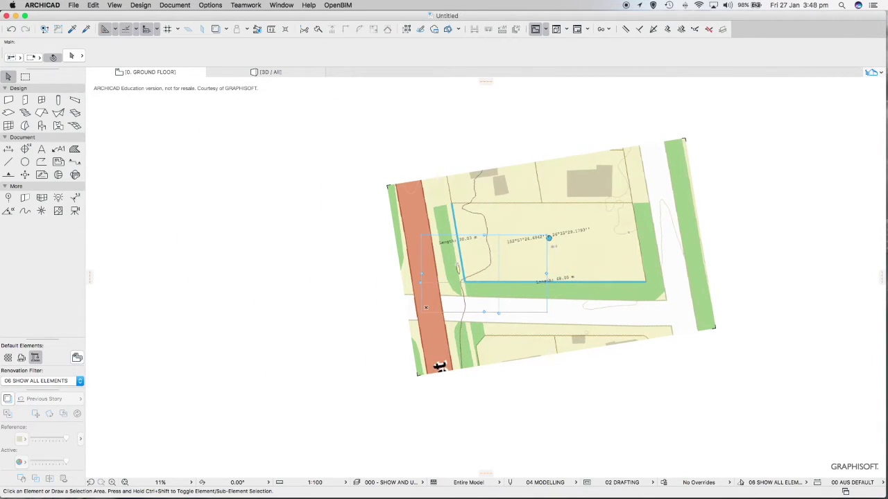
{"action": "left_click", "coordinate": [645, 204]}
{"action": "left_click_drag", "start_coordinate": [644, 204], "coordinate": [585, 237]}
{"action": "scroll", "coordinate": [561, 263], "scroll_direction": "up", "scroll_amount": 3}
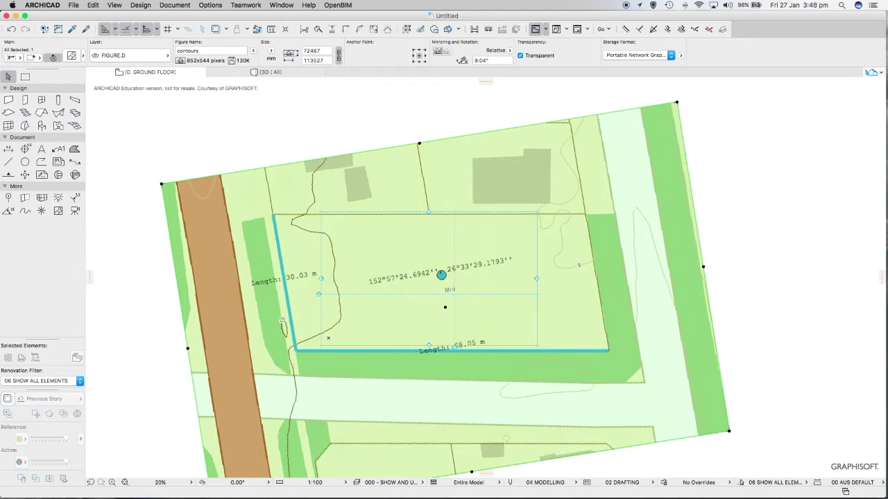
{"action": "left_click_drag", "start_coordinate": [490, 312], "coordinate": [491, 308]}
{"action": "scroll", "coordinate": [496, 280], "scroll_direction": "up", "scroll_amount": 3}
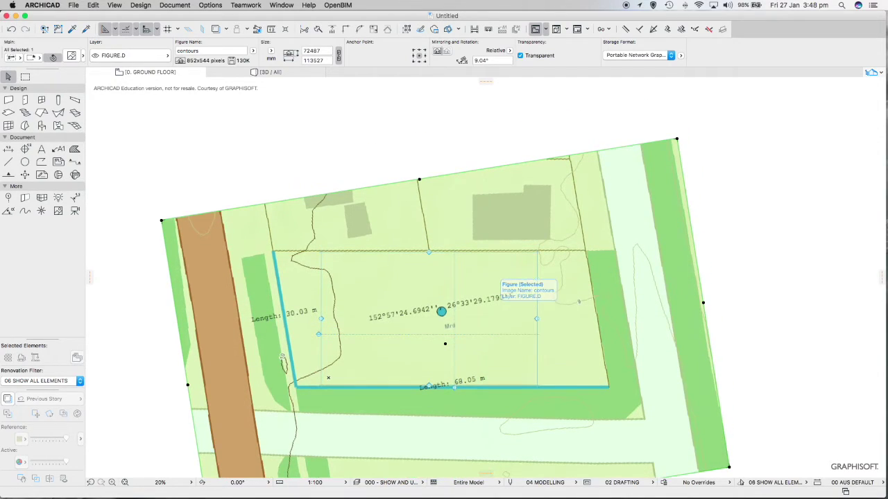
{"action": "scroll", "coordinate": [445, 288], "scroll_direction": "down", "scroll_amount": 3}
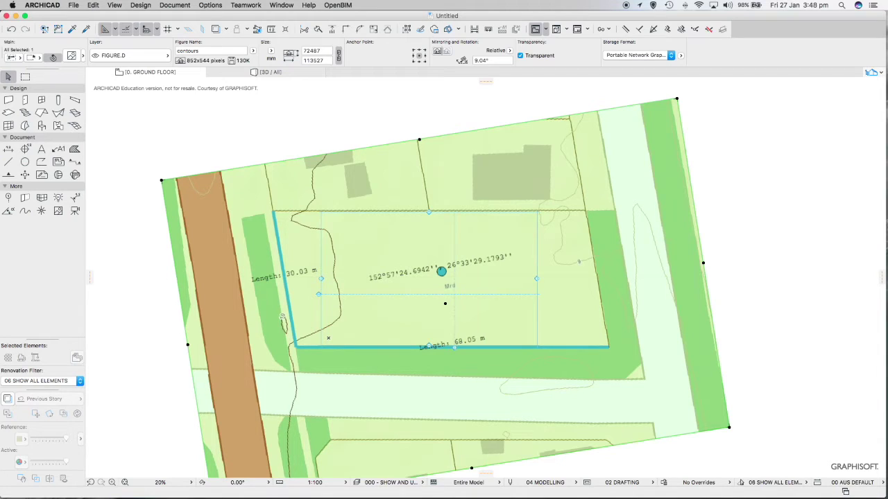
{"action": "key", "text": "Escape"}
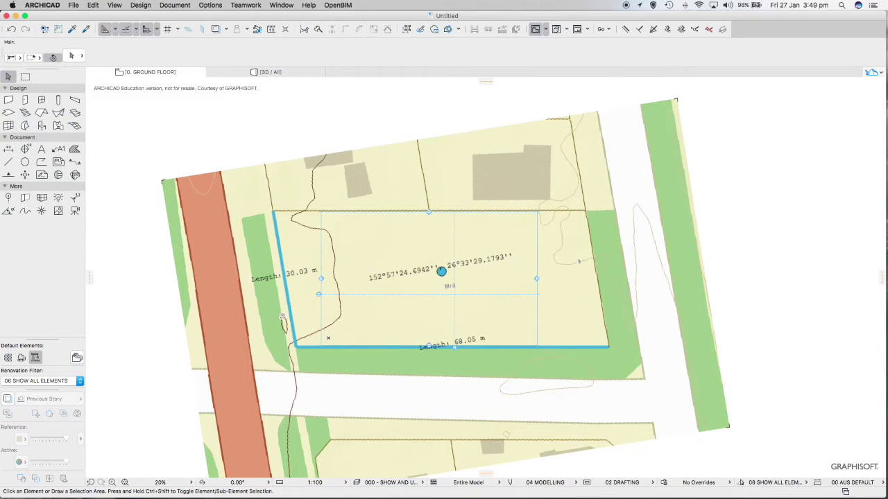
Start setting the project north graphically and place the vector's origin at the lower-left corner of the contours image
{"action": "scroll", "coordinate": [259, 376], "scroll_direction": "down", "scroll_amount": 3}
{"action": "middle_click_drag", "start_coordinate": [260, 377], "coordinate": [303, 452]}
{"action": "scroll", "coordinate": [310, 404], "scroll_direction": "up", "scroll_amount": 1}
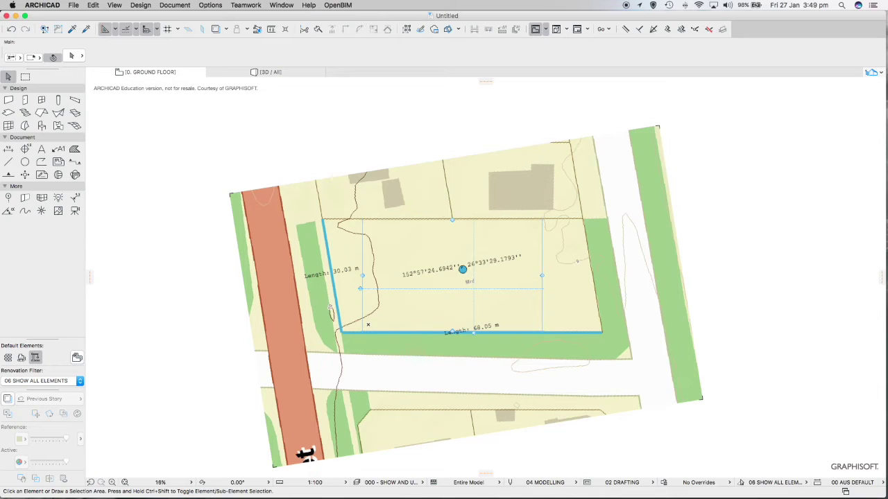
{"action": "left_click", "coordinate": [175, 5]}
{"action": "mouse_move", "coordinate": [183, 21]}
{"action": "mouse_move", "coordinate": [211, 5]}
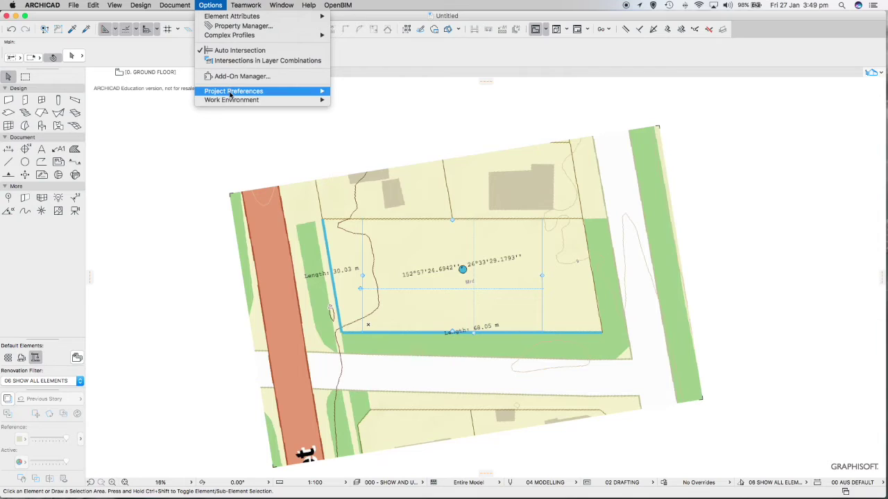
{"action": "mouse_move", "coordinate": [229, 93]}
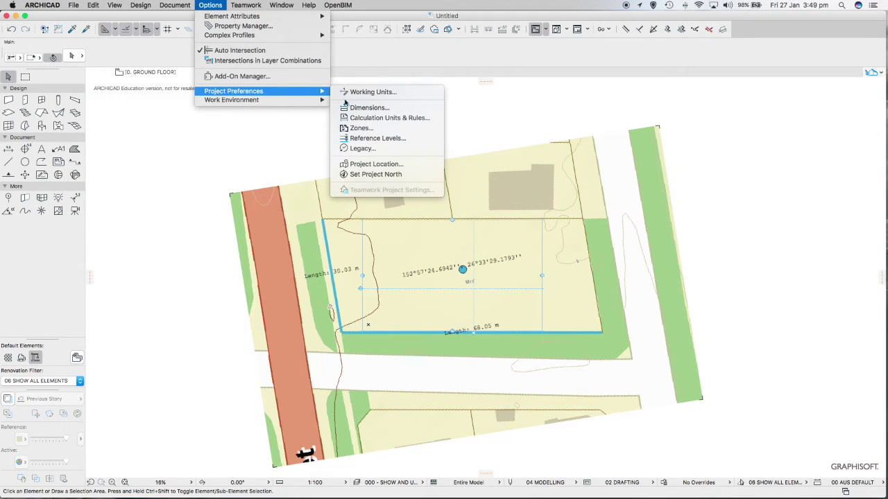
{"action": "left_click", "coordinate": [370, 175]}
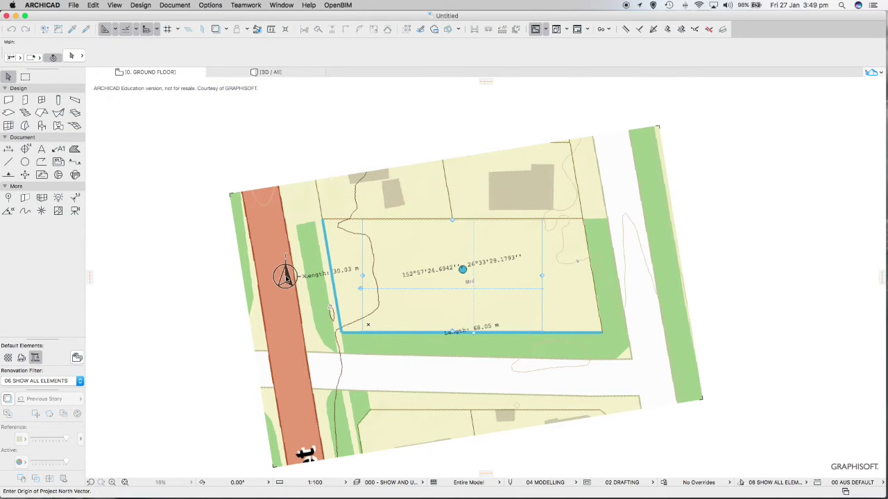
{"action": "scroll", "coordinate": [272, 303], "scroll_direction": "down", "scroll_amount": 5}
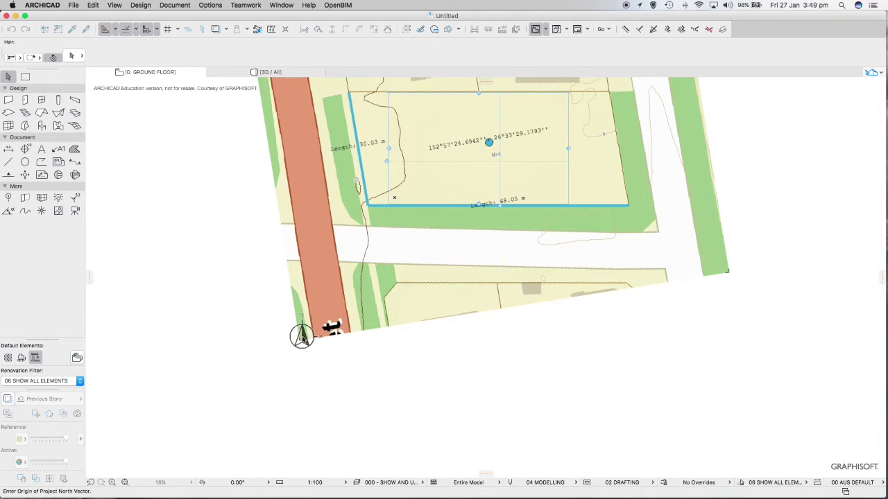
{"action": "left_click", "coordinate": [302, 339]}
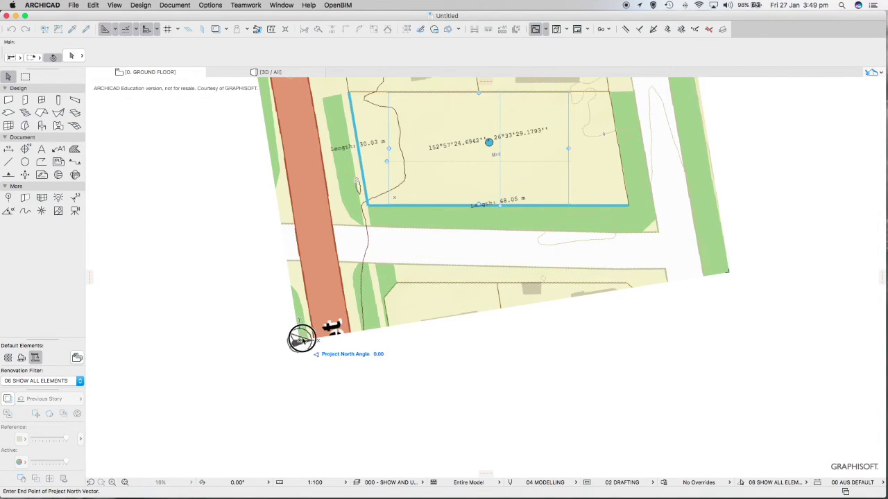
Set the project north vector's end point at the upper-left corner of the contours image
{"action": "scroll", "coordinate": [293, 201], "scroll_direction": "up", "scroll_amount": 5}
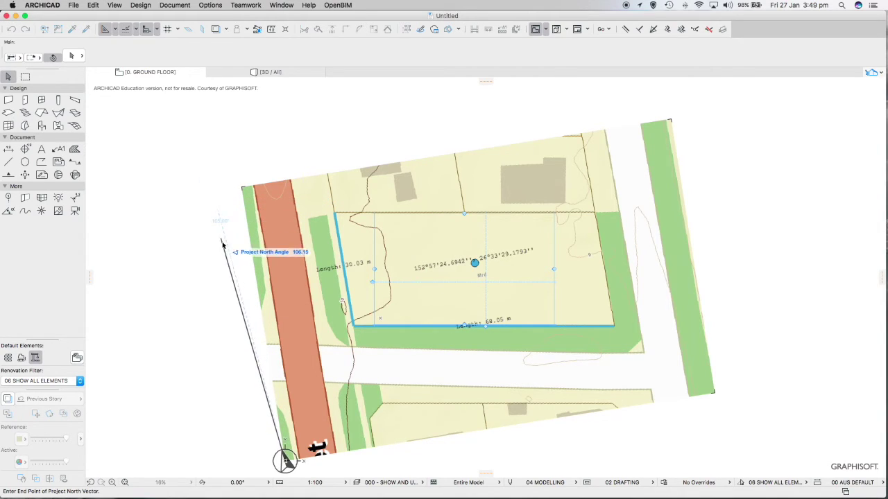
{"action": "left_click", "coordinate": [242, 188]}
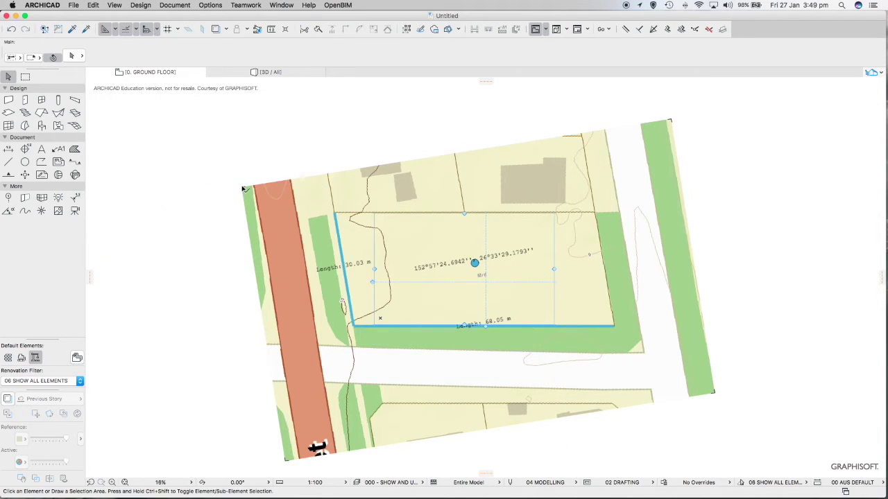
{"action": "scroll", "coordinate": [245, 224], "scroll_direction": "down", "scroll_amount": 4}
{"action": "scroll", "coordinate": [245, 224], "scroll_direction": "up", "scroll_amount": 1}
{"action": "middle_click_drag", "start_coordinate": [244, 224], "coordinate": [284, 208]}
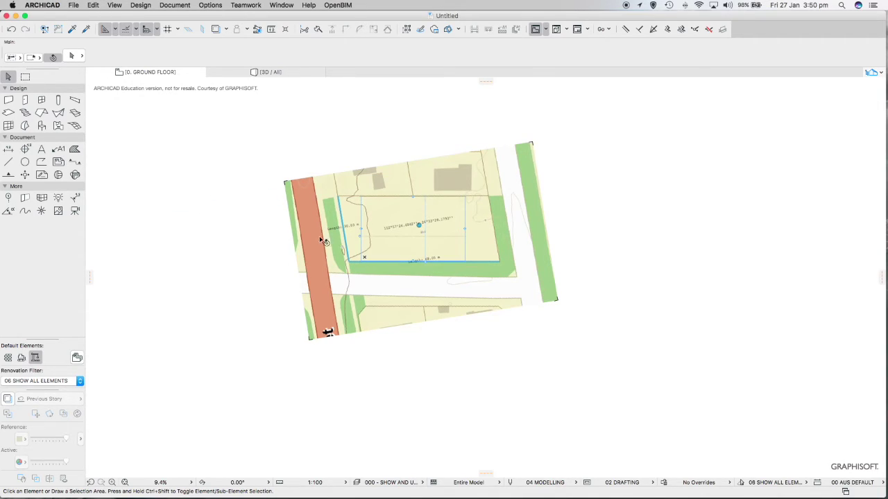
Open the Object tool's default settings and browse the library to 1.7 2D Elements 20 > Graphic Symbols 20
{"action": "middle_click_drag", "start_coordinate": [374, 246], "coordinate": [374, 266]}
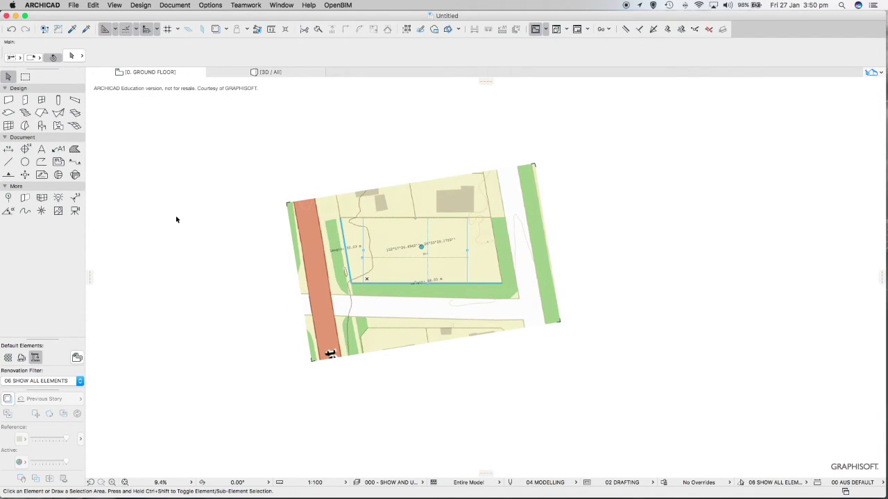
{"action": "left_click", "coordinate": [42, 125]}
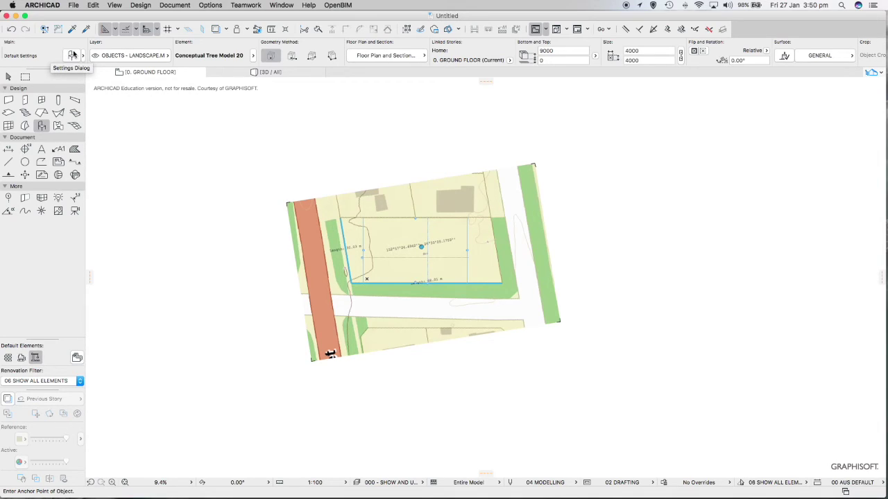
{"action": "left_click", "coordinate": [73, 54]}
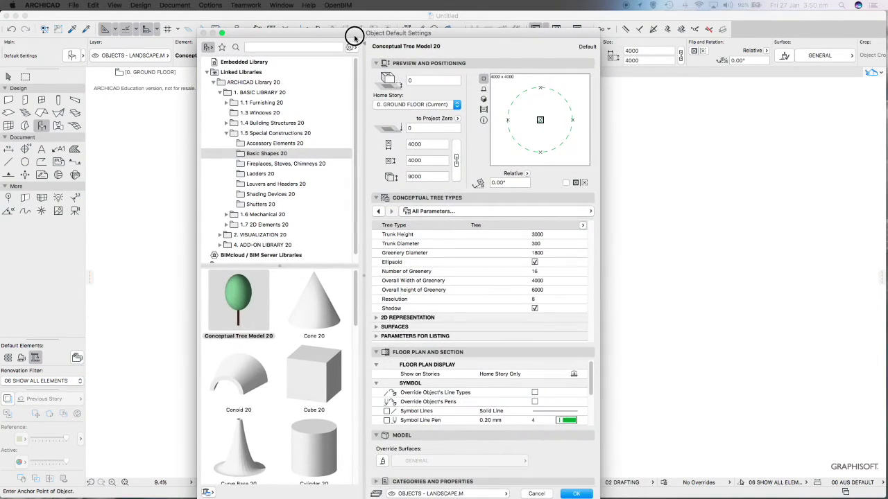
{"action": "left_click", "coordinate": [222, 137]}
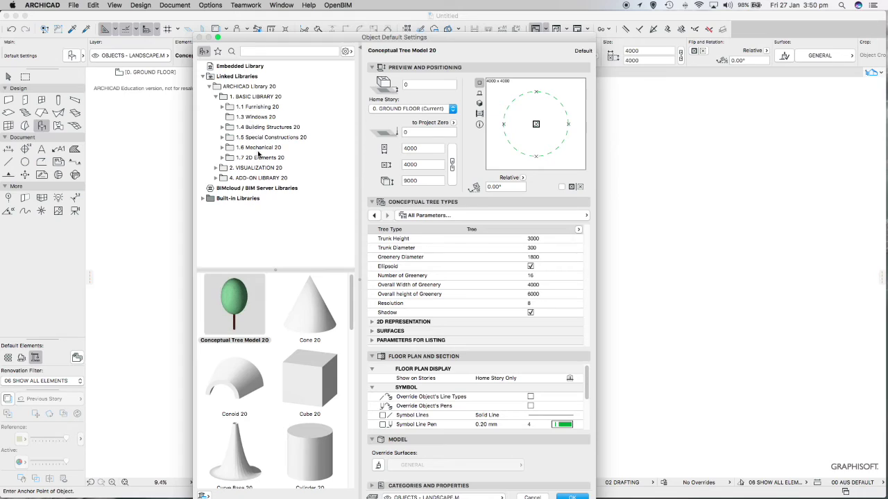
{"action": "left_click", "coordinate": [222, 158]}
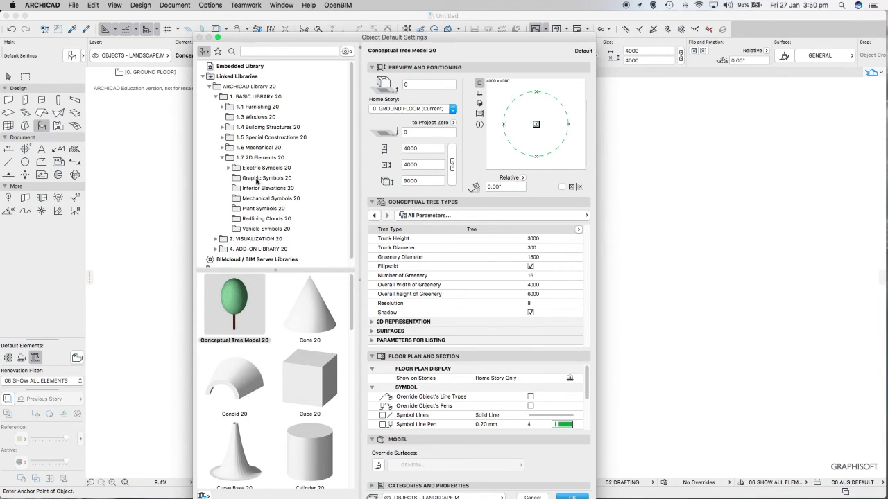
{"action": "left_click", "coordinate": [257, 179]}
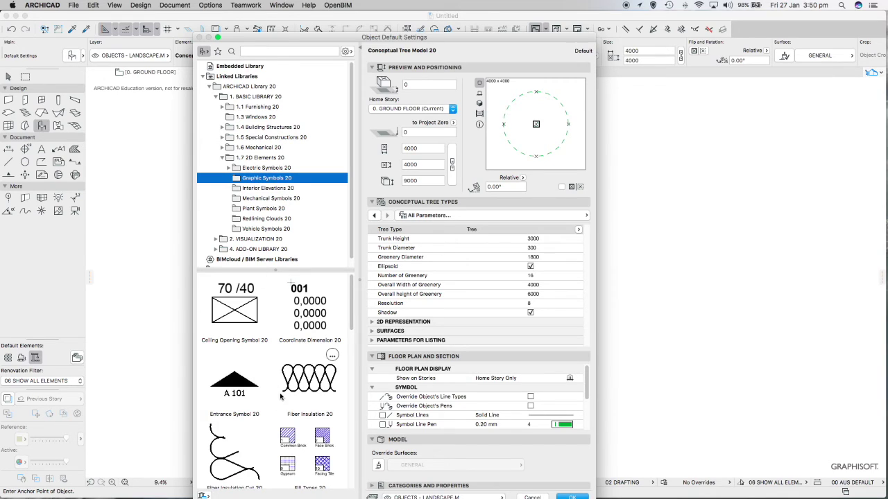
Choose North Symbol 20 as the default object, enable Follow Project North, and accept the settings
{"action": "scroll", "coordinate": [282, 396], "scroll_direction": "down", "scroll_amount": 10}
{"action": "scroll", "coordinate": [281, 397], "scroll_direction": "up", "scroll_amount": 5}
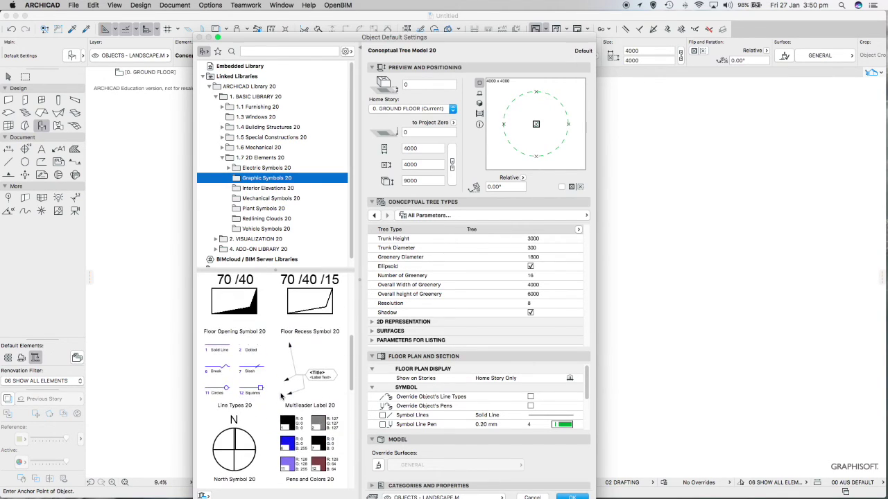
{"action": "scroll", "coordinate": [282, 397], "scroll_direction": "down", "scroll_amount": 1}
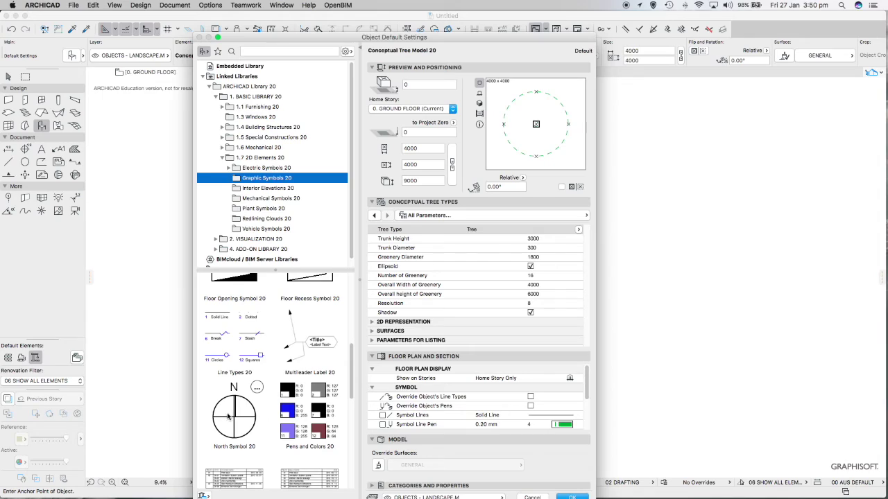
{"action": "left_click", "coordinate": [235, 418]}
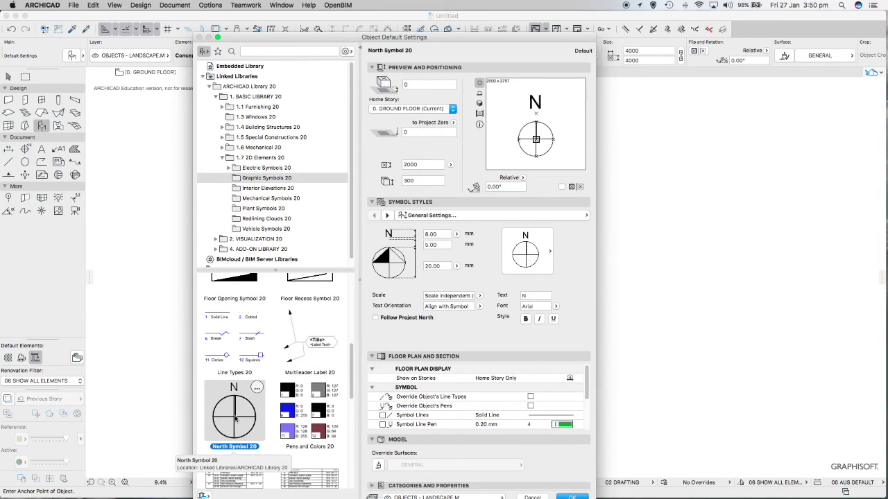
{"action": "left_click", "coordinate": [376, 318]}
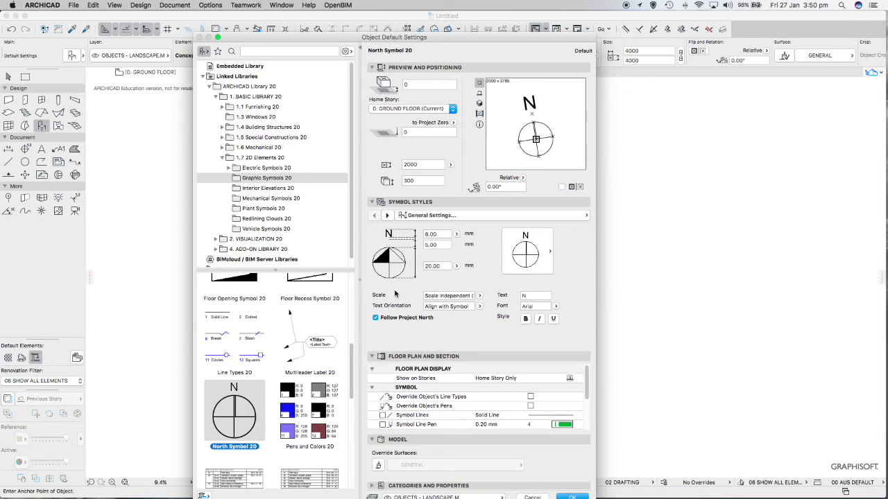
{"action": "left_click_drag", "start_coordinate": [300, 39], "coordinate": [282, 25]}
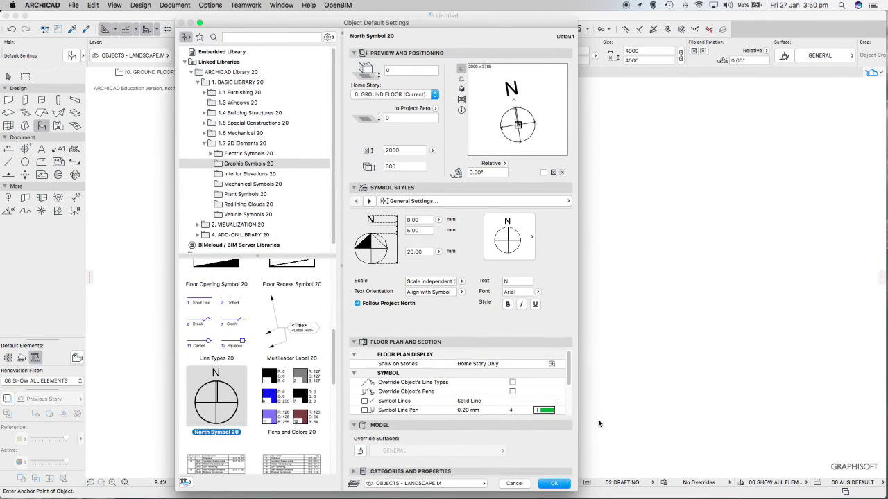
{"action": "left_click", "coordinate": [551, 483]}
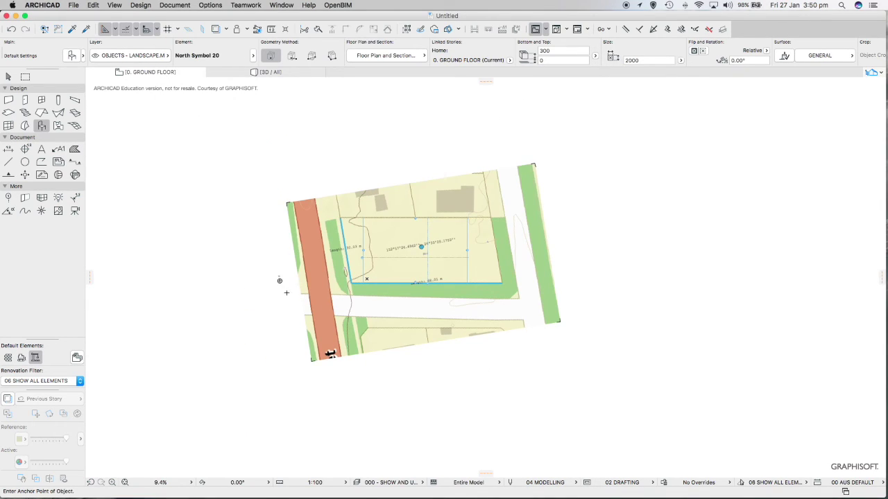
Place the north symbol in the empty area just left of the contours image and leave the Object tool
{"action": "scroll", "coordinate": [278, 278], "scroll_direction": "up", "scroll_amount": 5}
{"action": "scroll", "coordinate": [276, 272], "scroll_direction": "up", "scroll_amount": 3}
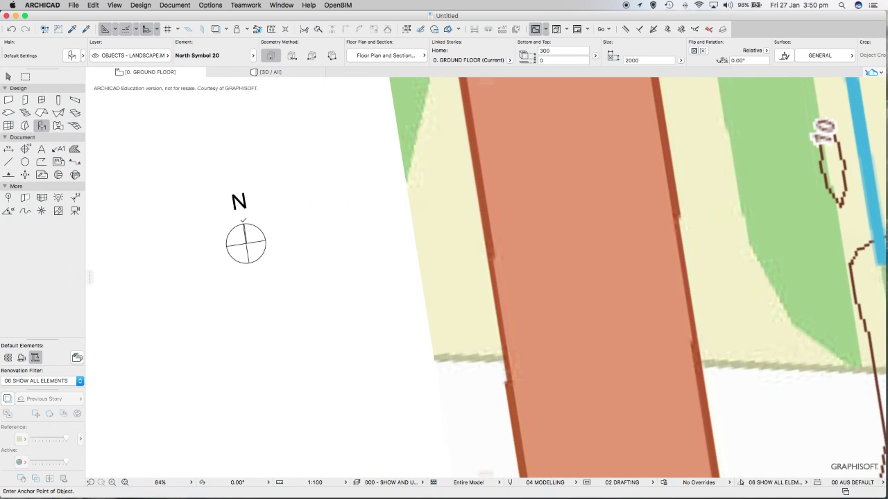
{"action": "left_click", "coordinate": [8, 77]}
{"action": "scroll", "coordinate": [252, 229], "scroll_direction": "up", "scroll_amount": 2}
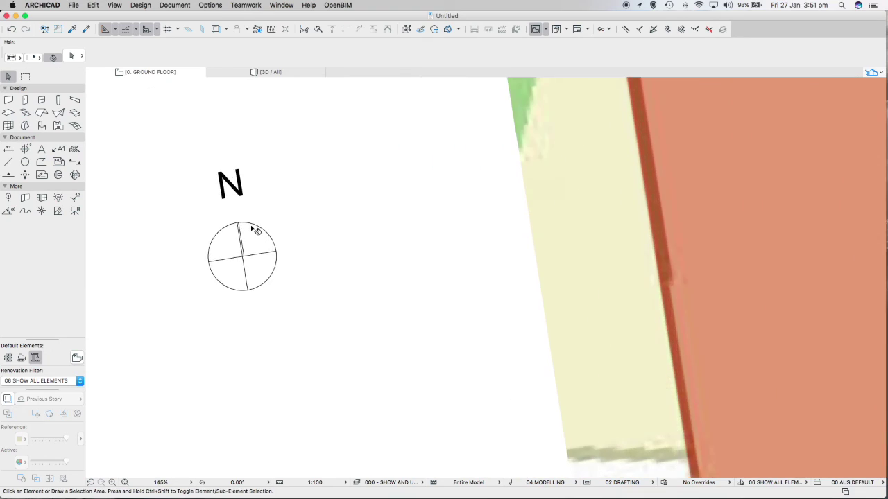
{"action": "scroll", "coordinate": [254, 233], "scroll_direction": "down", "scroll_amount": 4}
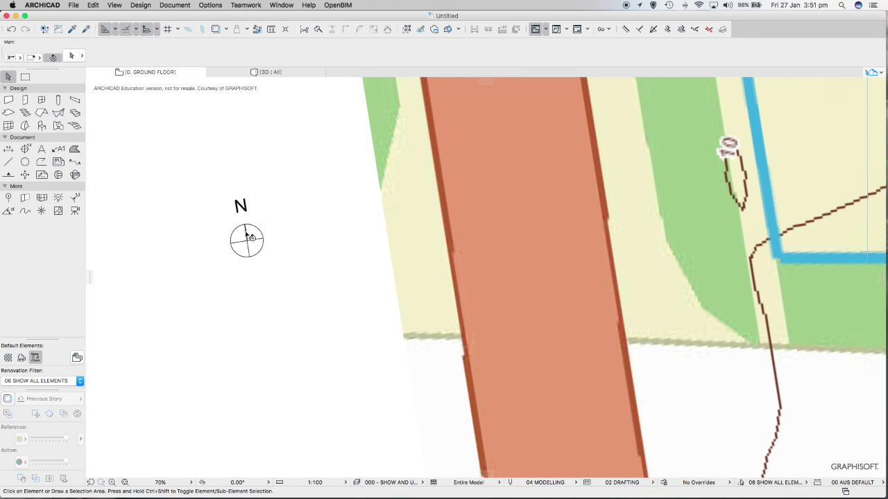
Select the placed north symbol and move it by its centre point towards the contours image
{"action": "left_click", "coordinate": [248, 239]}
{"action": "key", "text": "super+e"}
{"action": "left_click", "coordinate": [365, 244]}
{"action": "left_click", "coordinate": [287, 286]}
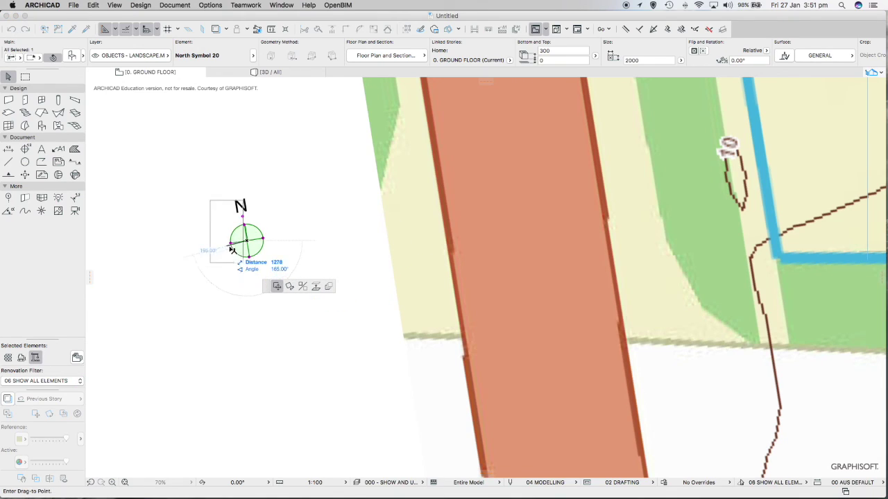
{"action": "left_click", "coordinate": [244, 238]}
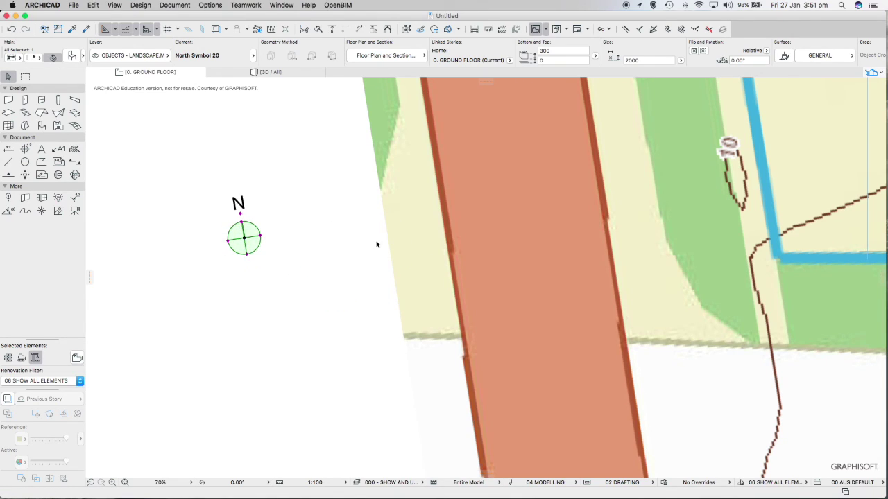
{"action": "left_click", "coordinate": [244, 237]}
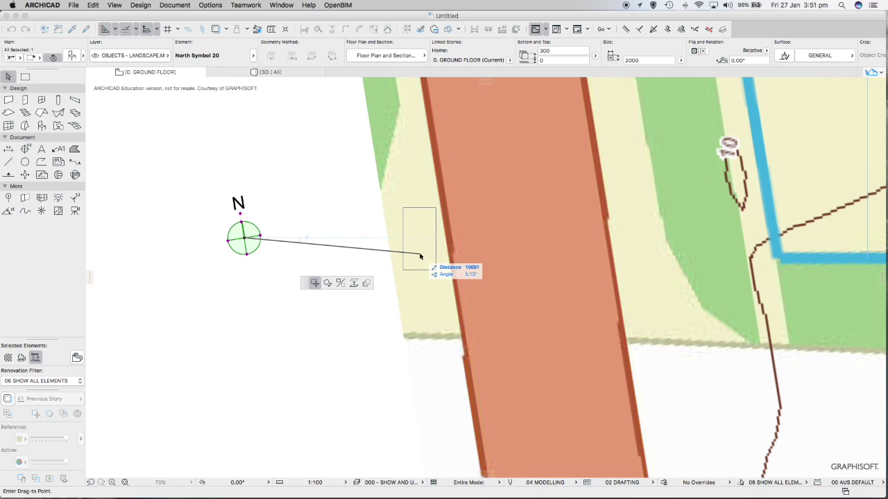